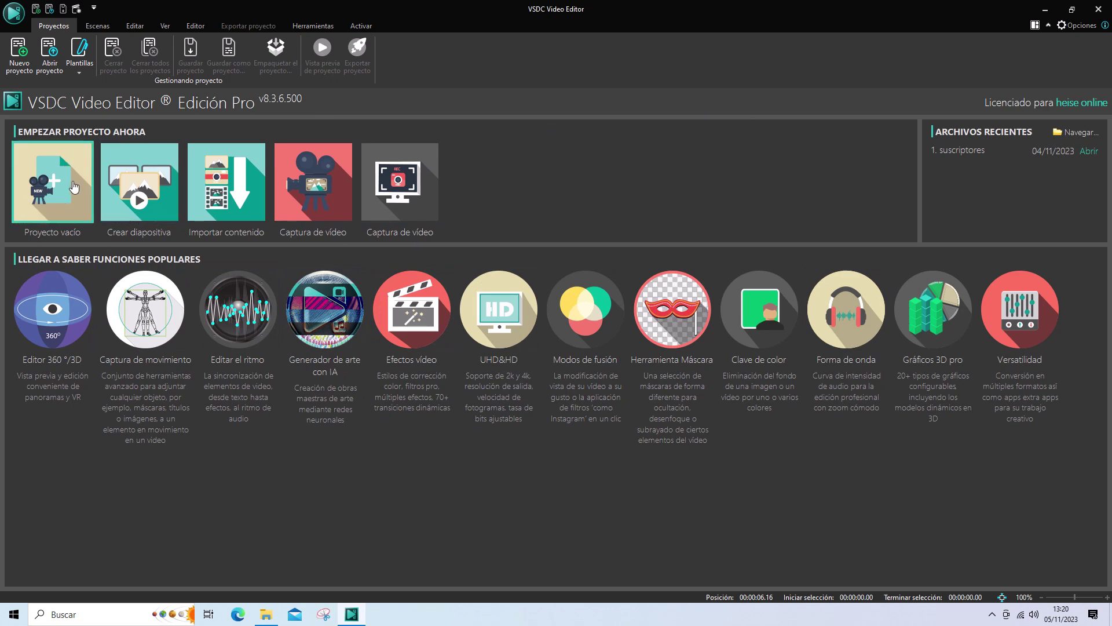
left_click(73, 186)
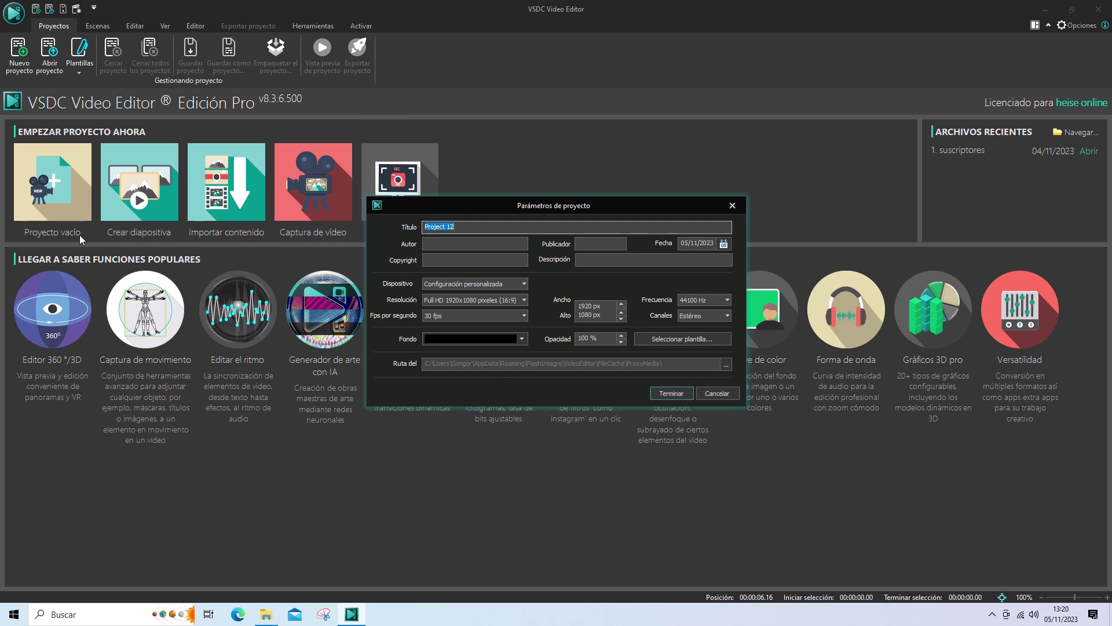
left_click(673, 392)
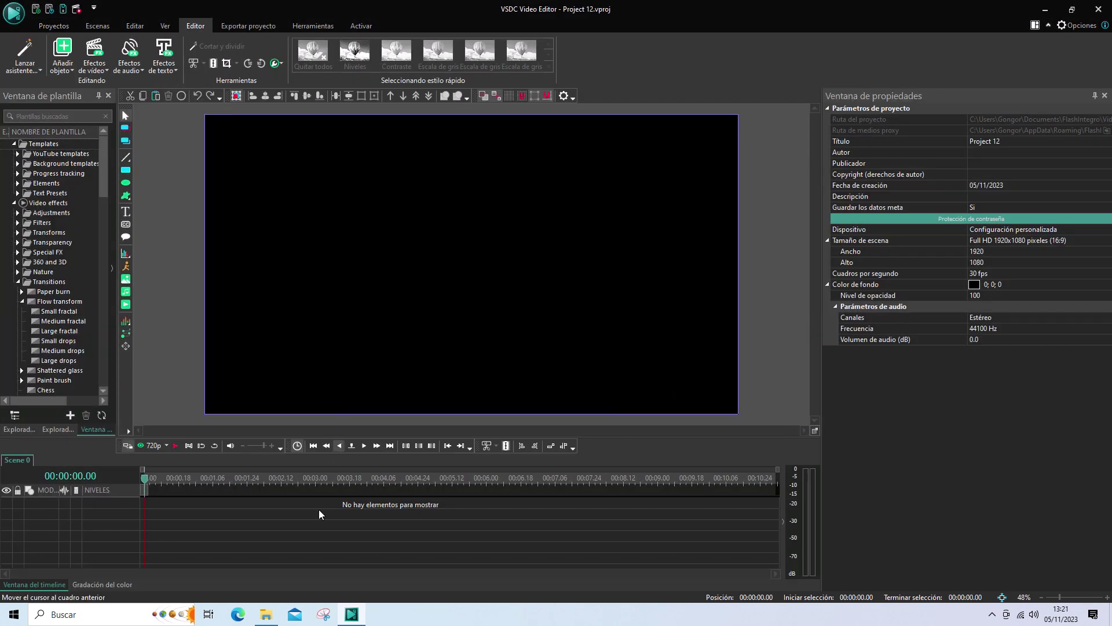
left_click(264, 618)
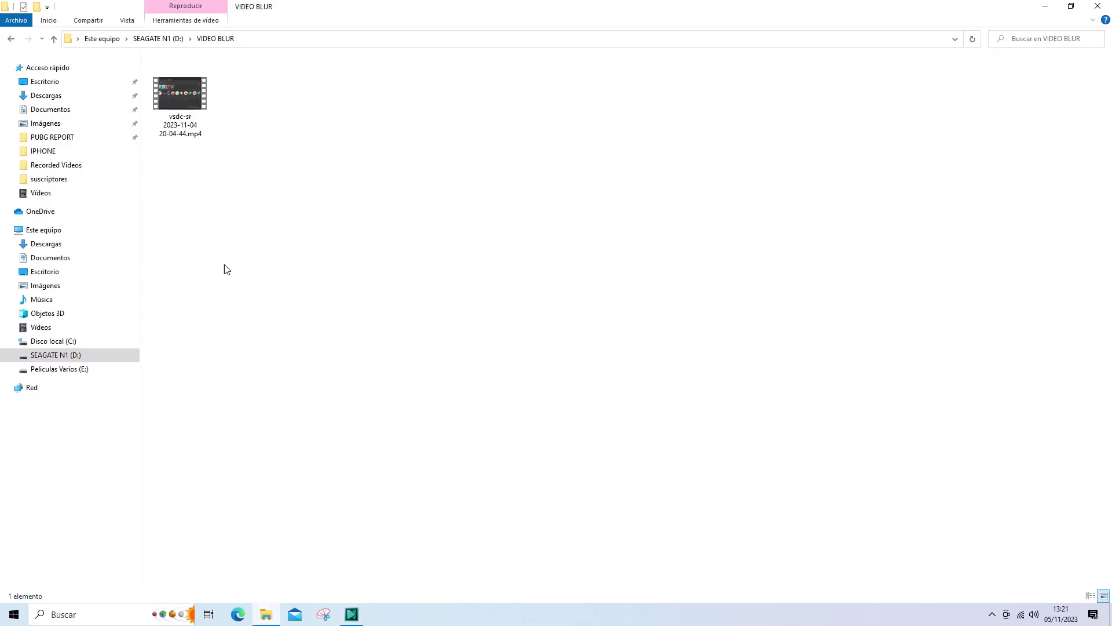
left_click_drag(186, 98, 398, 259)
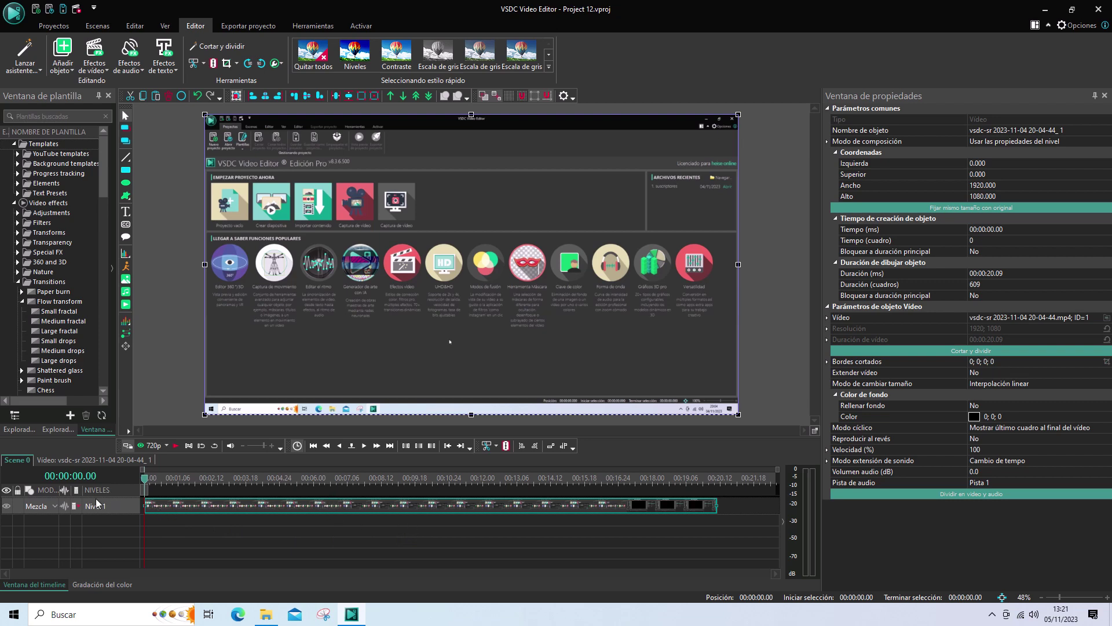
Step: Duplicate the video clip on the timeline
left_click(363, 523)
left_click(370, 508)
right_click(375, 510)
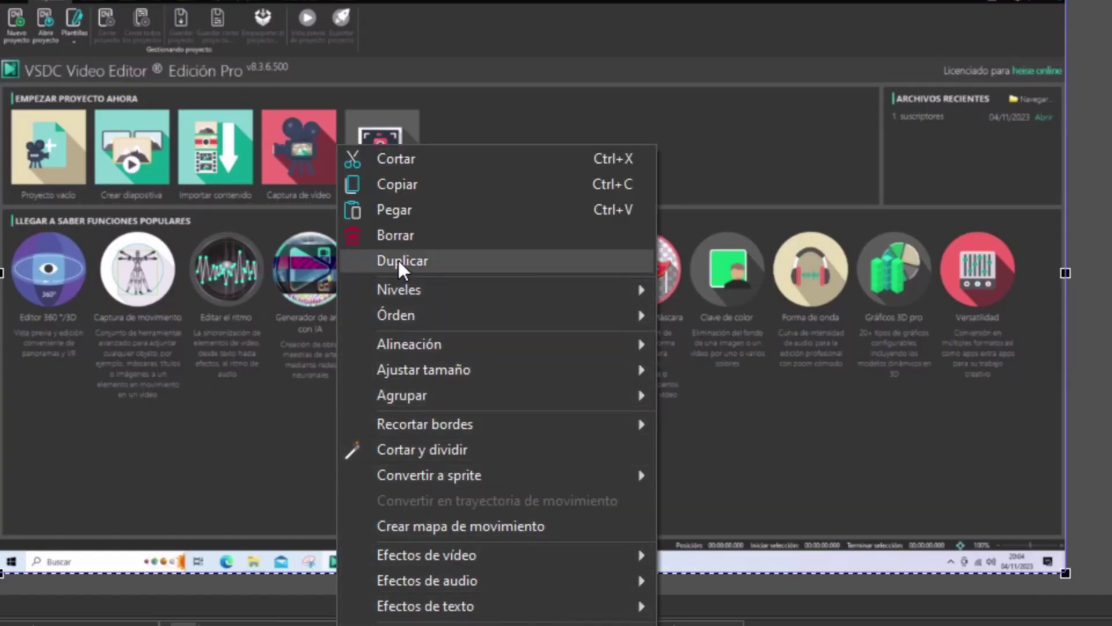
left_click(401, 261)
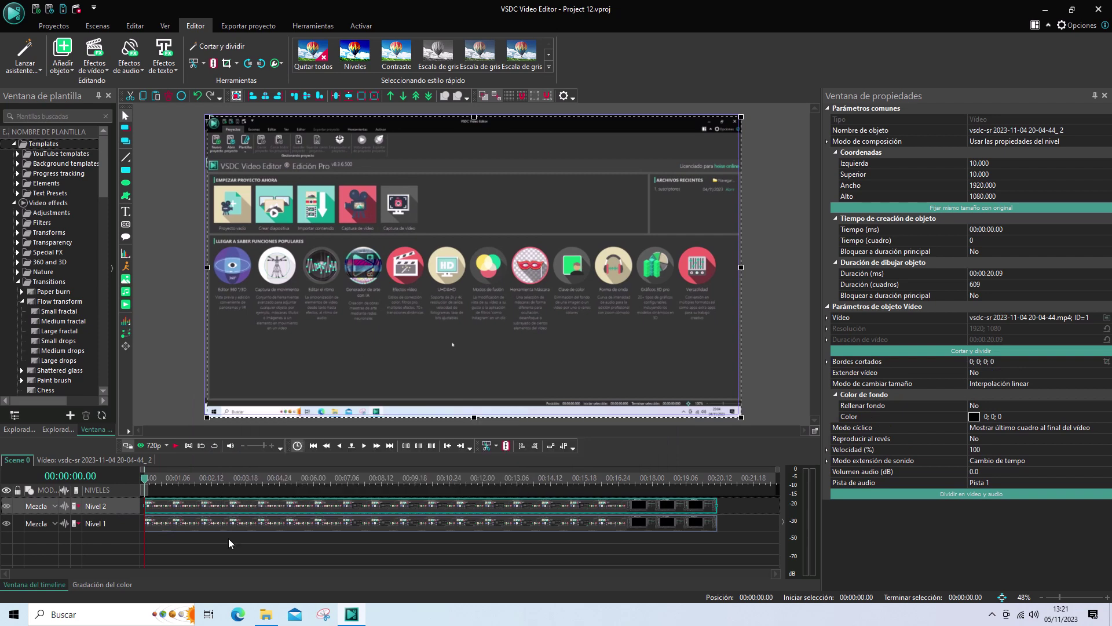
Step: Reset the duplicated clip on Nivel 2 to the original size so it aligns with the scene
left_click(227, 510)
left_click(167, 27)
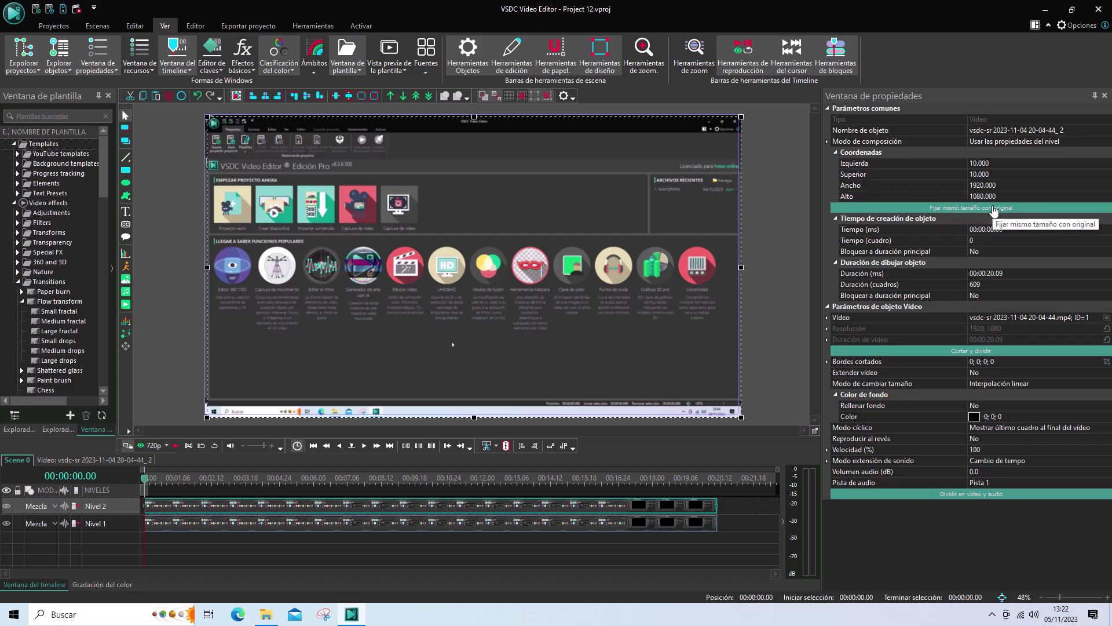
left_click(995, 209)
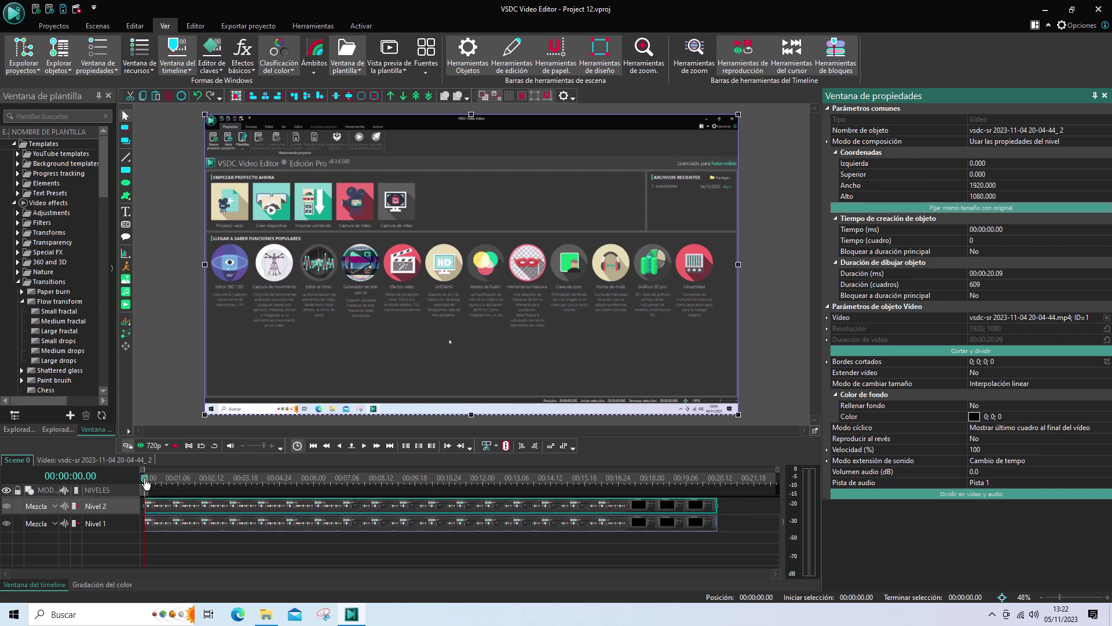
Step: Split the clips on both Nivel 1 and Nivel 2 at 00:00:07.04, where the project settings dialog starts to appear
left_click_drag(145, 483, 345, 483)
left_click(332, 480)
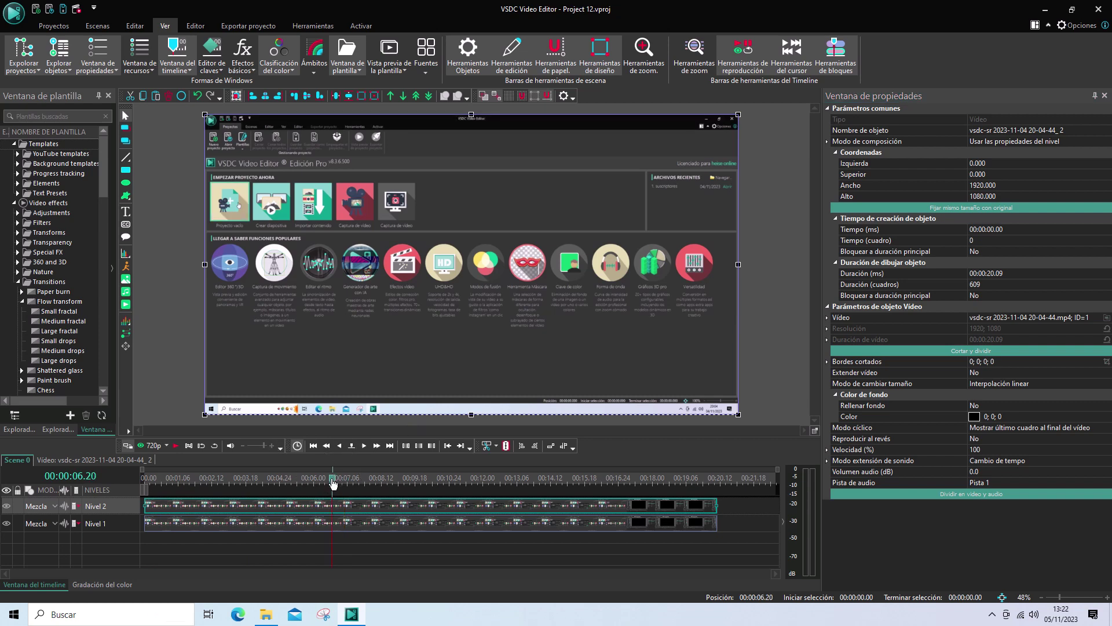
left_click_drag(332, 481, 337, 484)
key("Right")
key("Right")
key("Right")
key("Right")
key("Right")
key("Right")
key("Right")
key("Right")
key("Right")
key("Right")
key("Right")
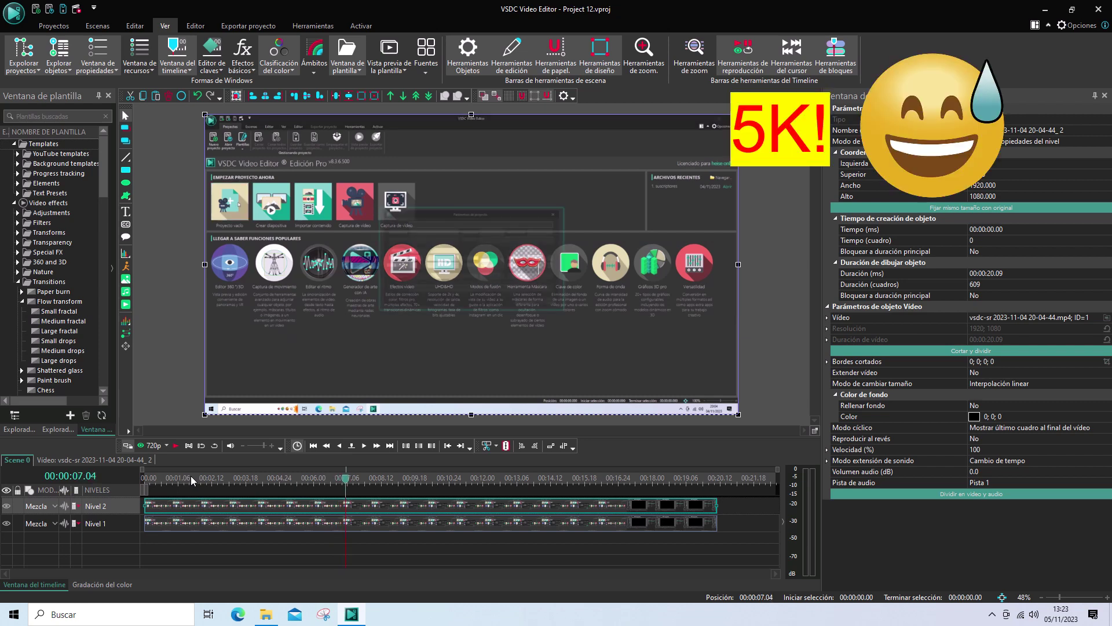
key("Right")
key("Right")
key("Right")
key("Right")
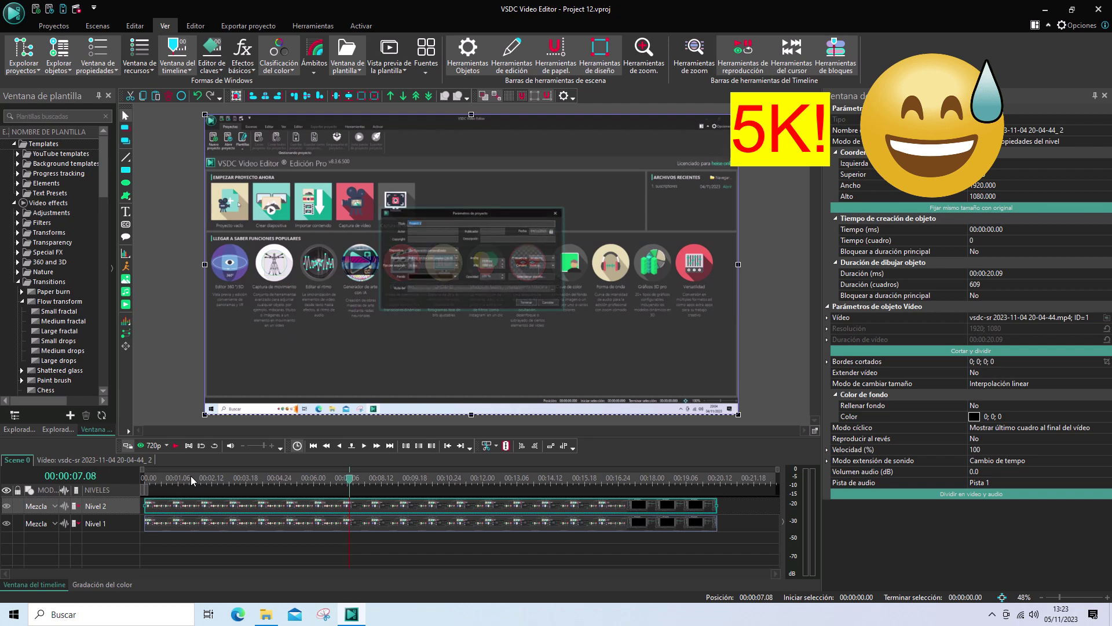
key("Left")
key("Left")
key("Left")
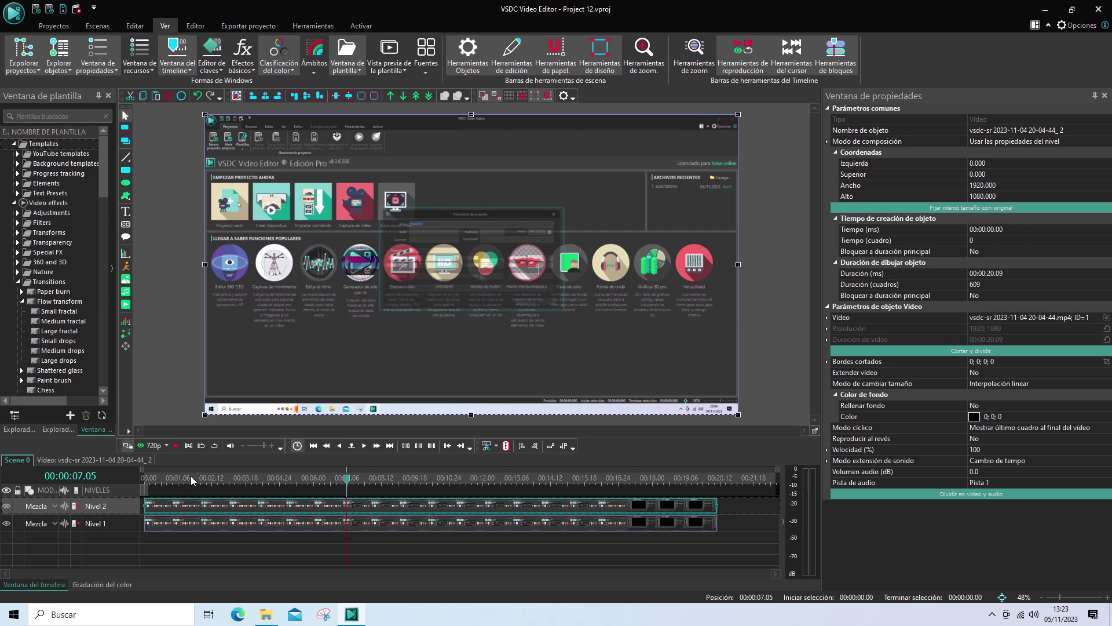
key("Left")
key("Left")
key("Right")
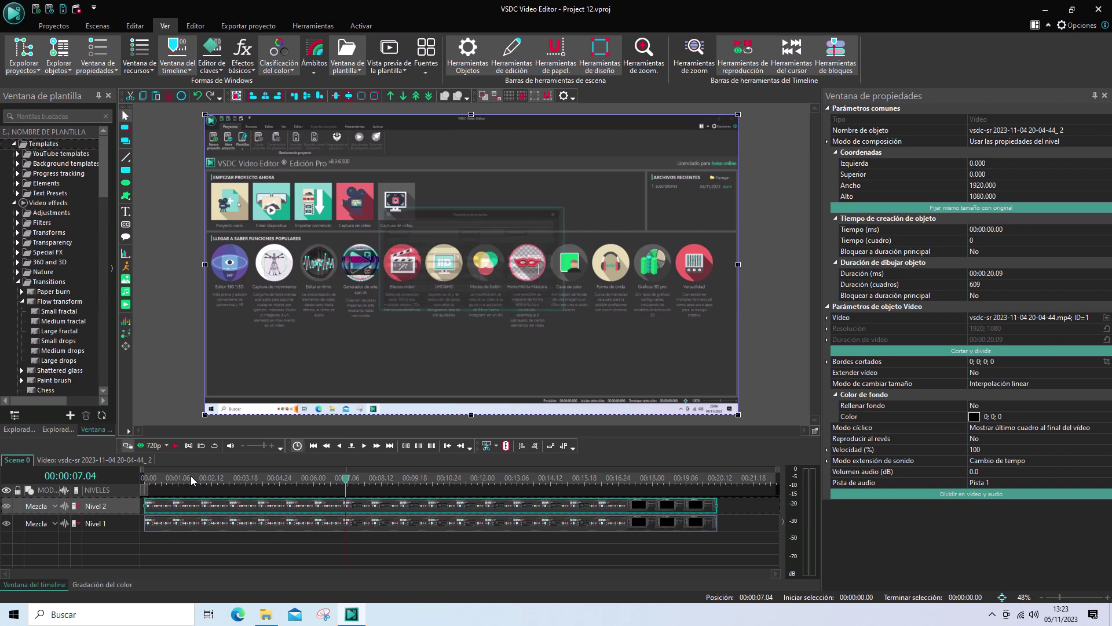
key("Left")
left_click_drag(370, 548, 310, 507)
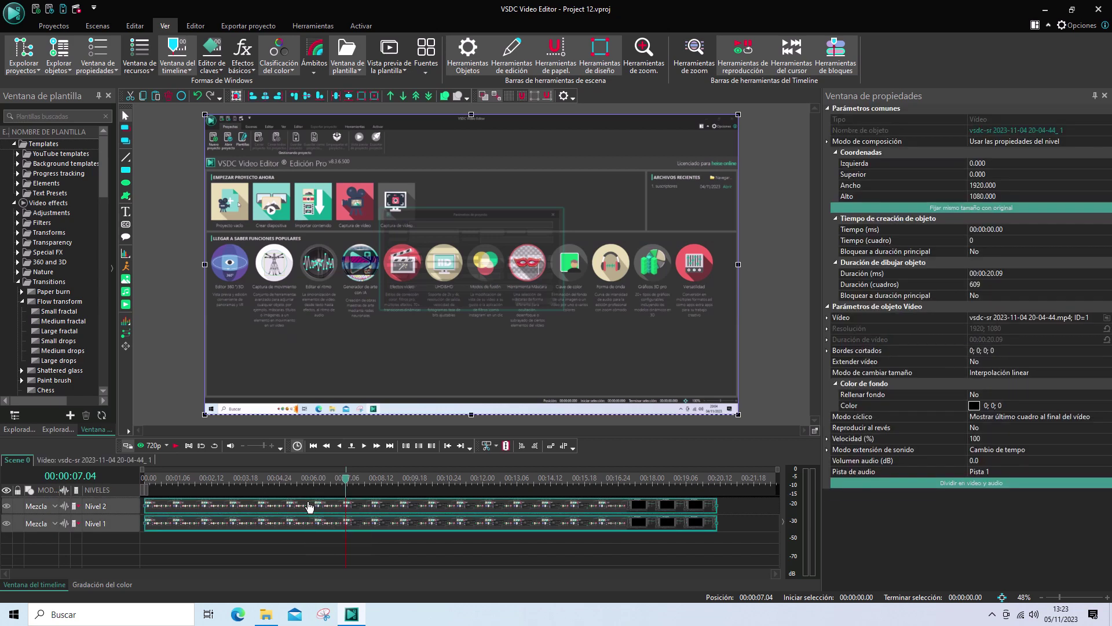
mouse_move(310, 507)
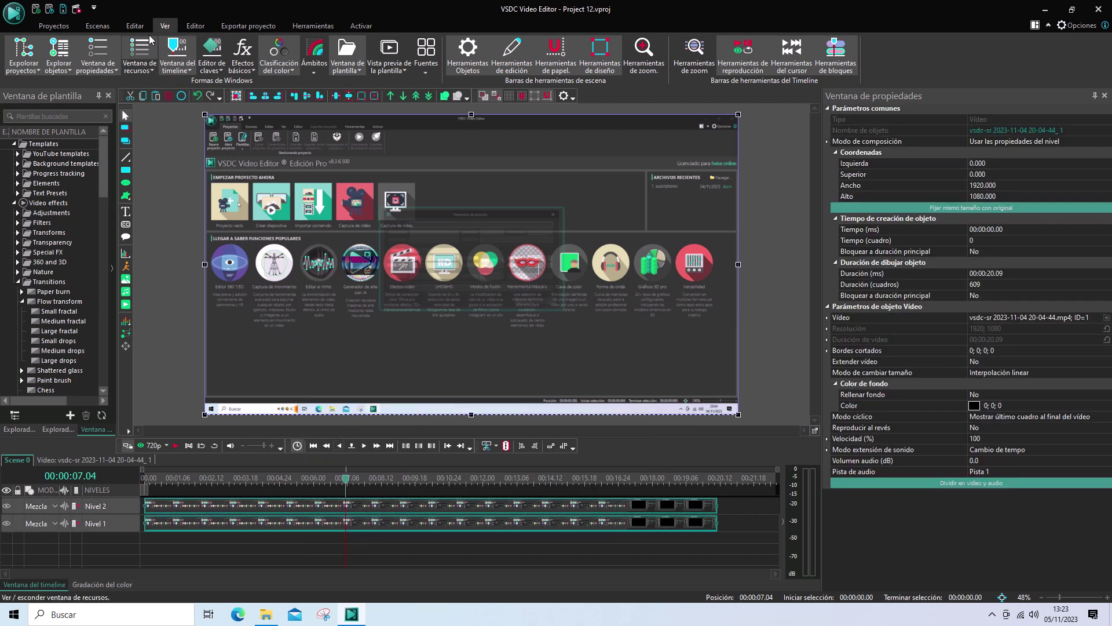
left_click(195, 28)
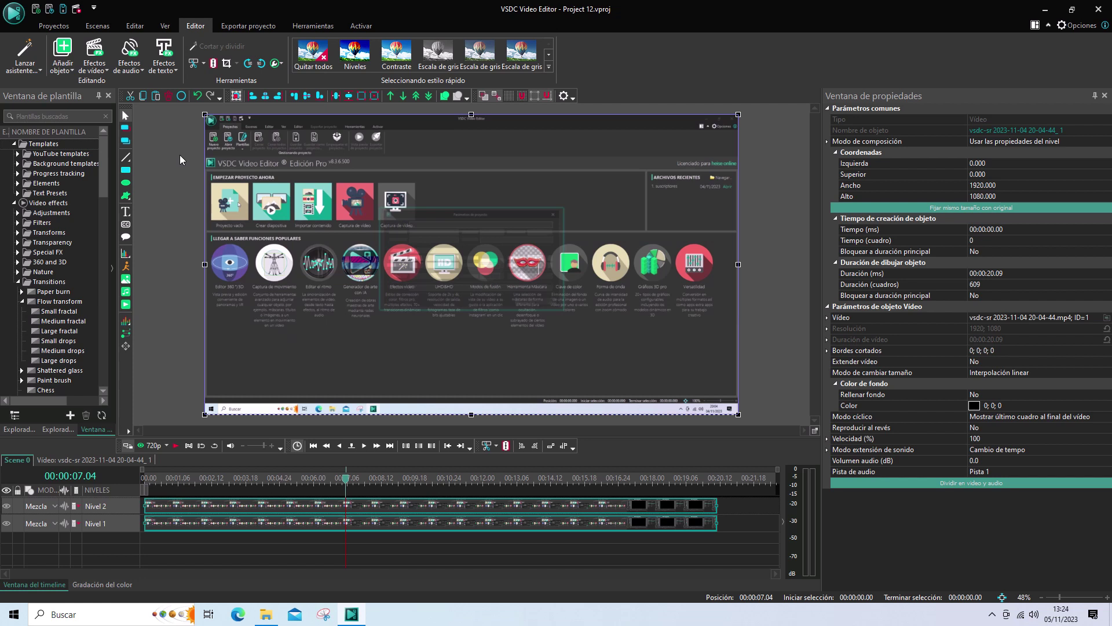
key("ctrl+k")
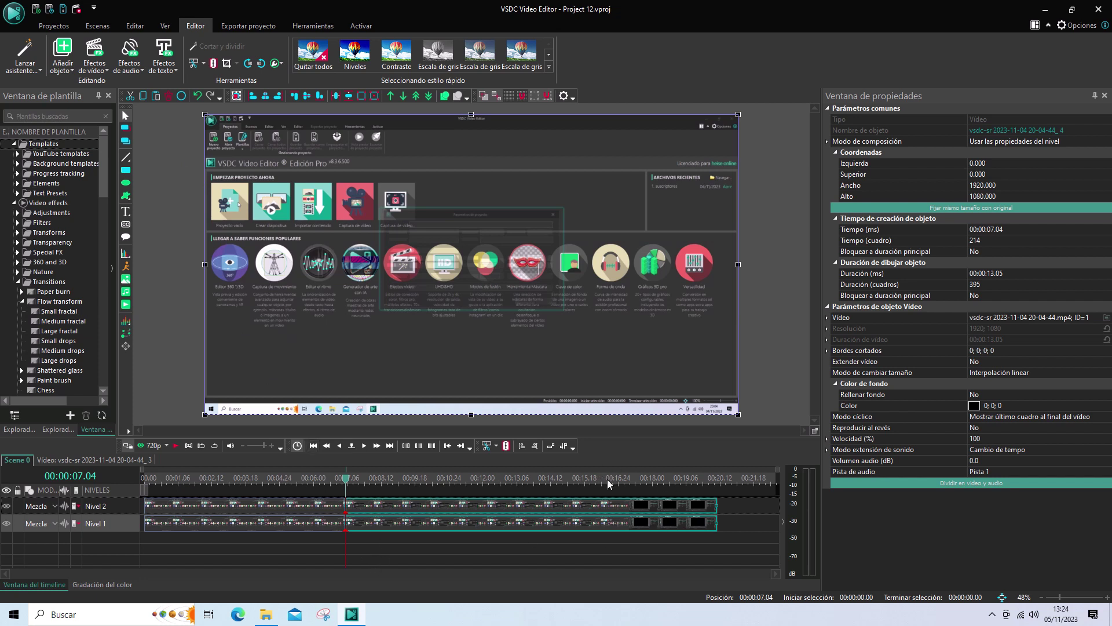
Step: Split the remaining parts of both clips at 00:00:16.18, where the project settings dialog fades out
left_click(348, 480)
left_click_drag(349, 482, 618, 489)
key("Left")
key("Left")
key("Left")
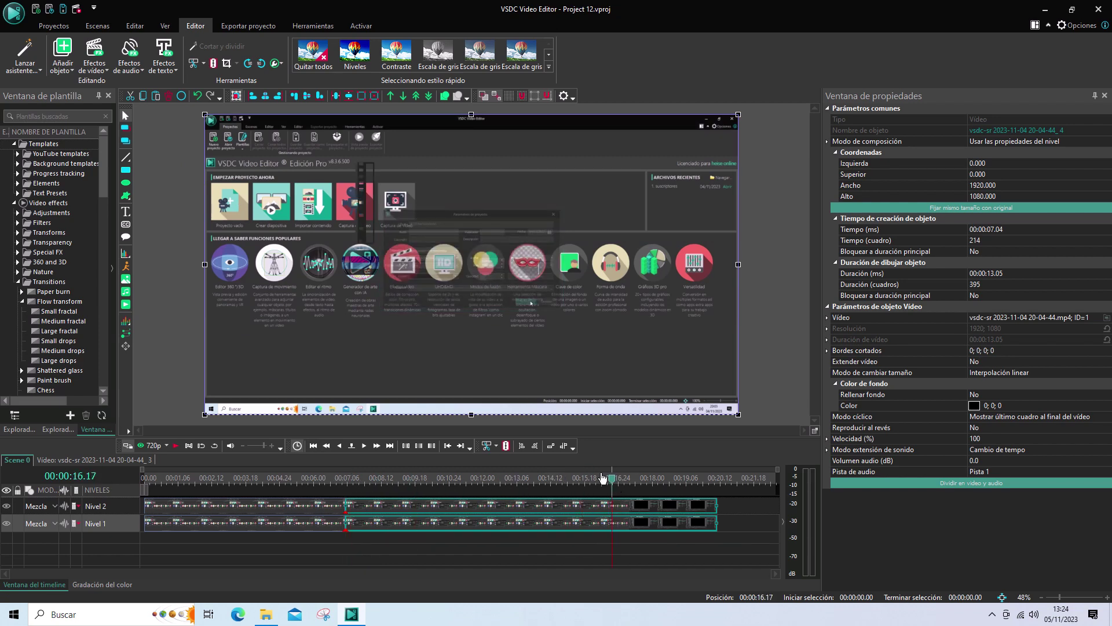
key("Right")
key("Right")
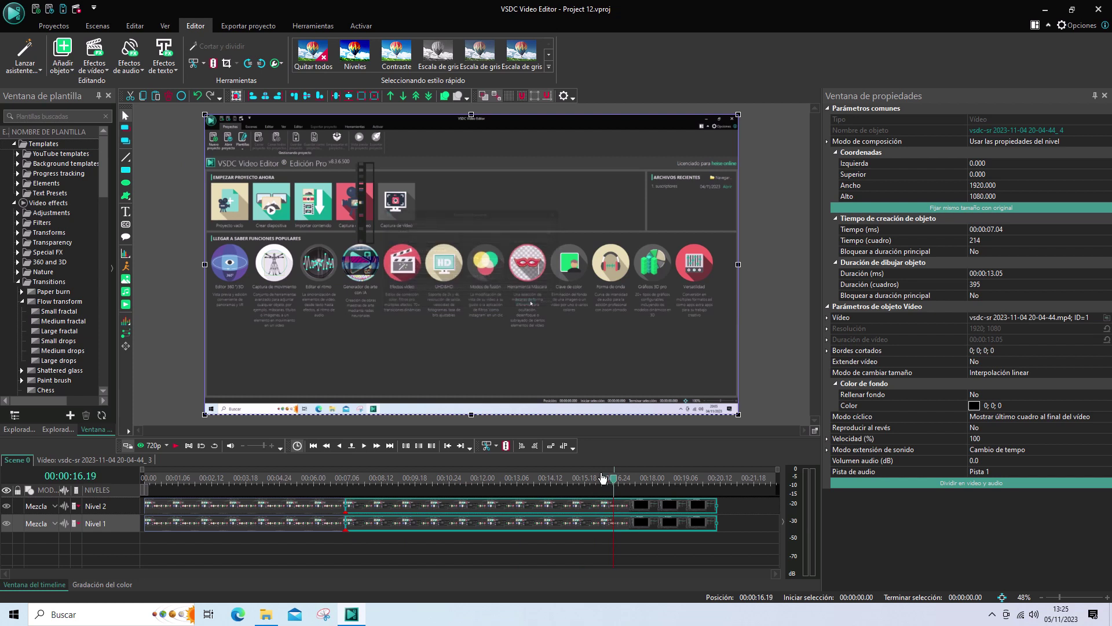
key("Left")
key("Left")
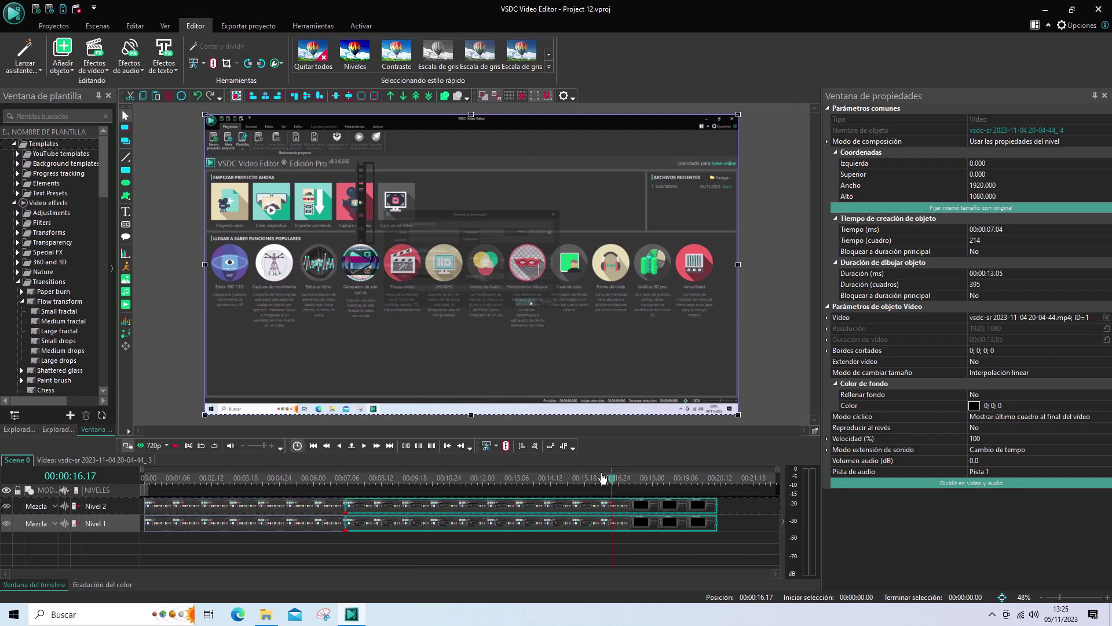
key("Right")
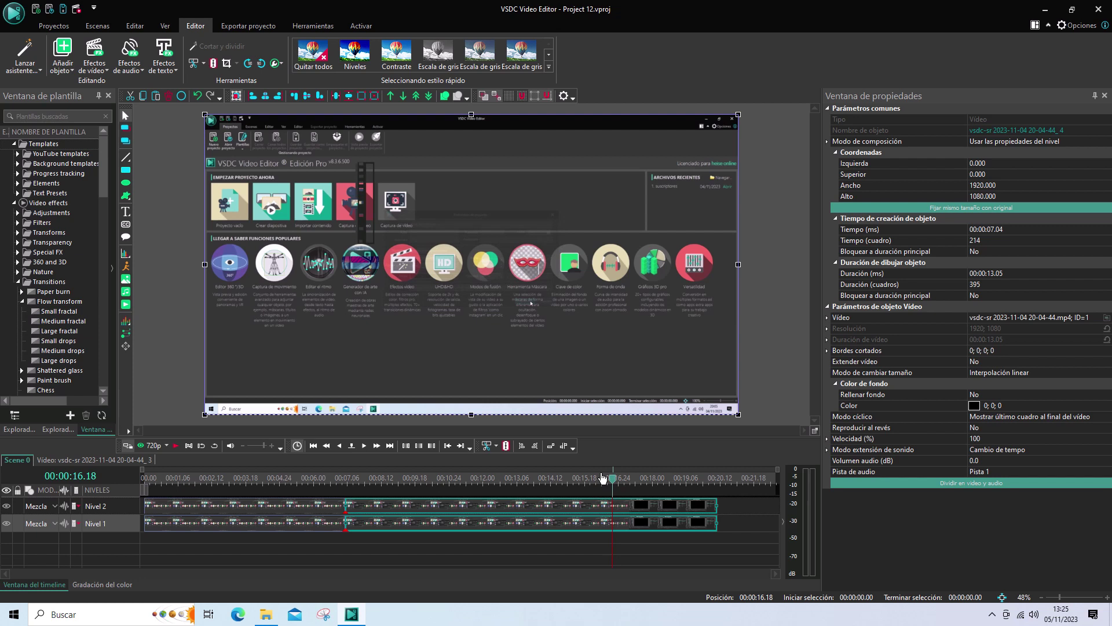
key("ctrl+k")
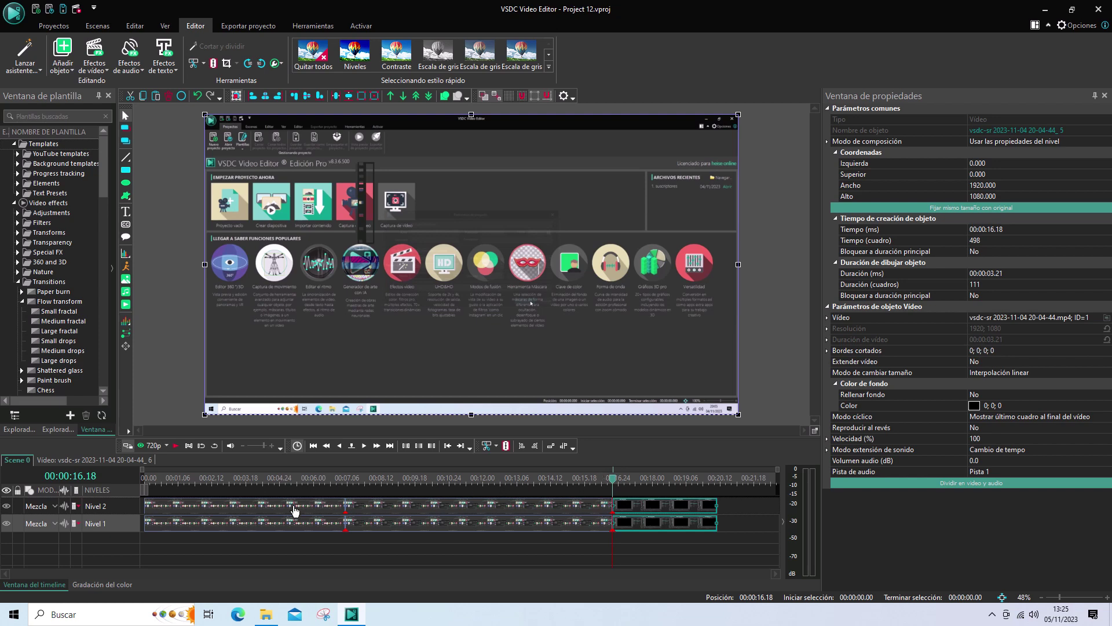
Step: Delete the first and last segments on Nivel 2, keeping only its middle segment
left_click(432, 563)
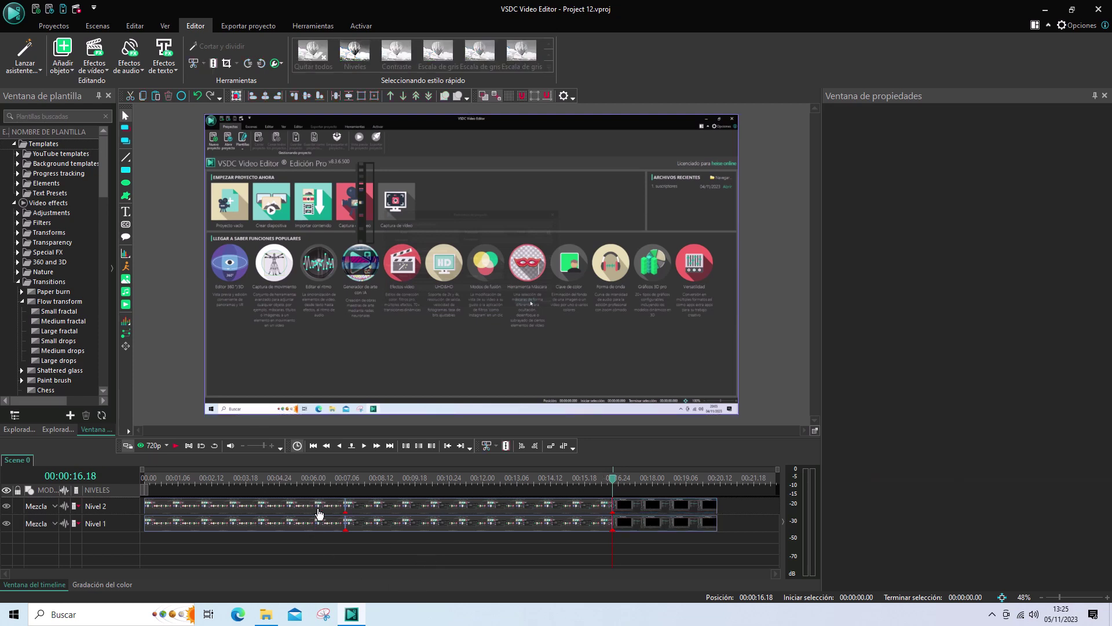
left_click(318, 513)
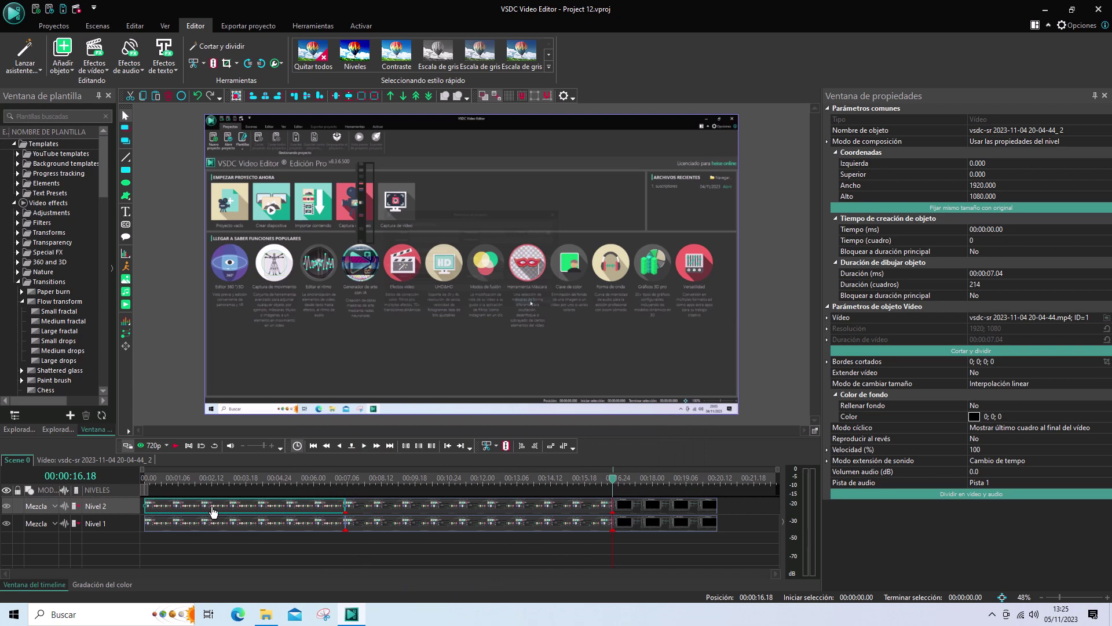
key("Delete")
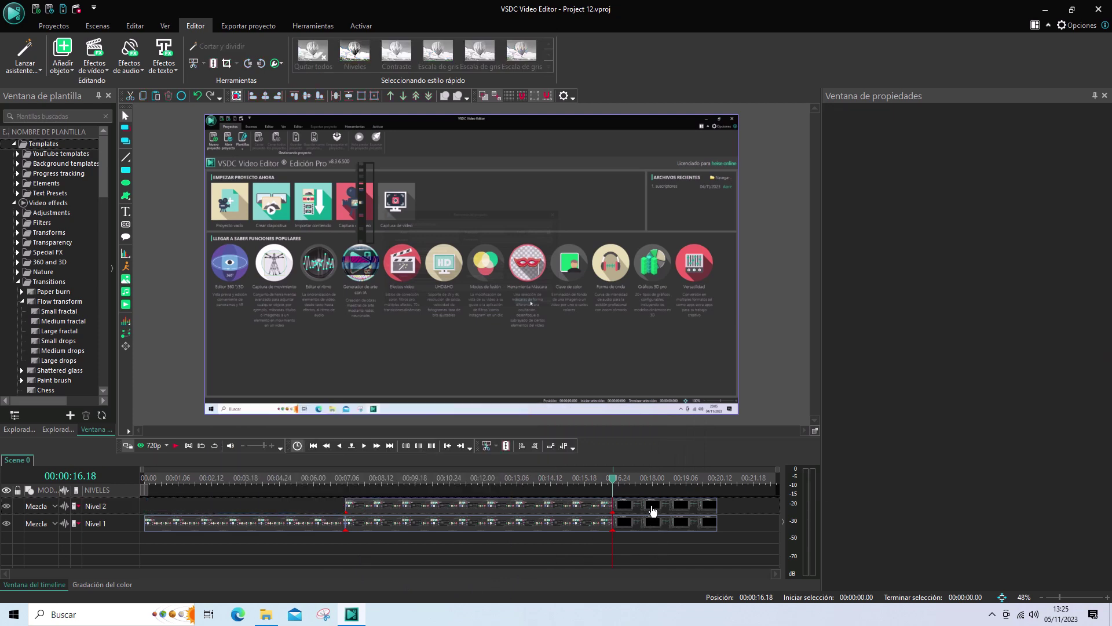
left_click(652, 510)
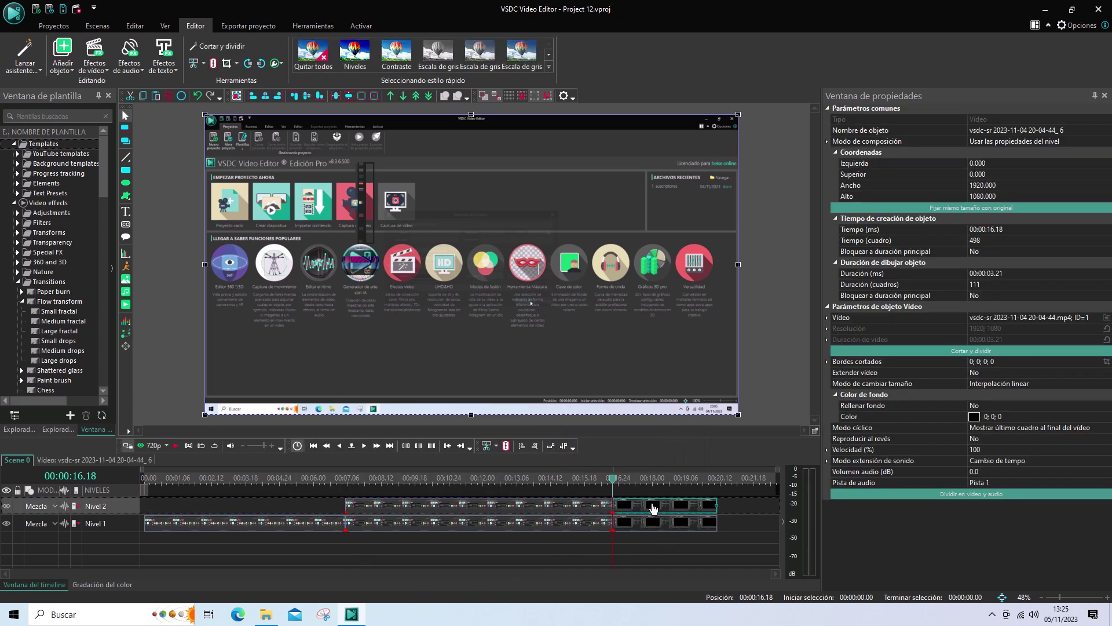
key("Delete")
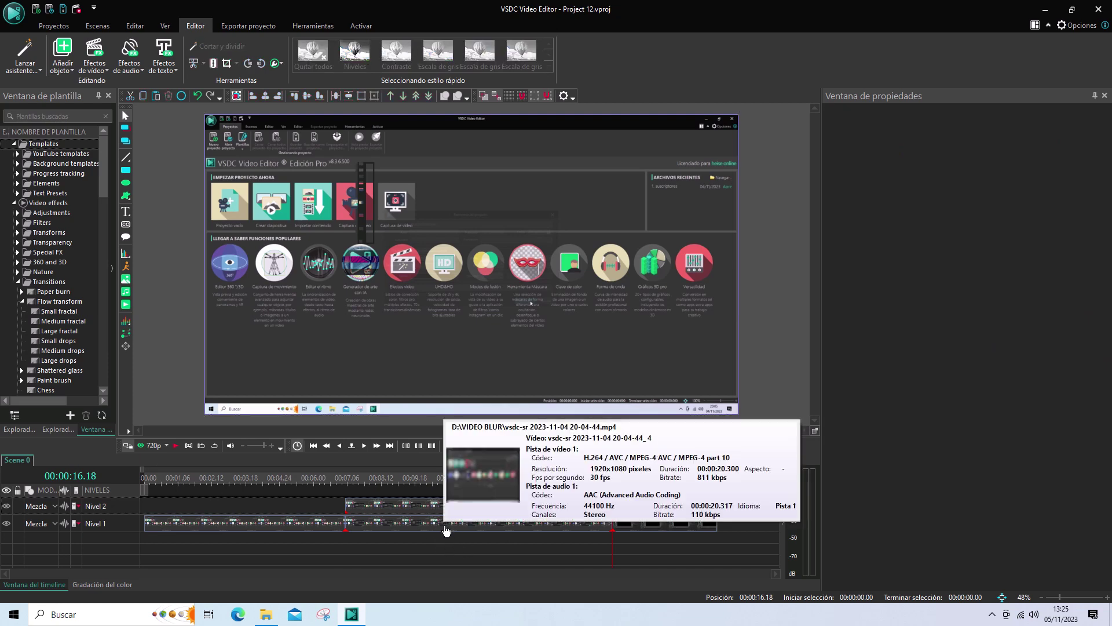
Step: Open the middle segment of Nivel 1 and add a Gaussian blur (Desenfoque gaussiano) lasting the original's full duration
mouse_move(435, 532)
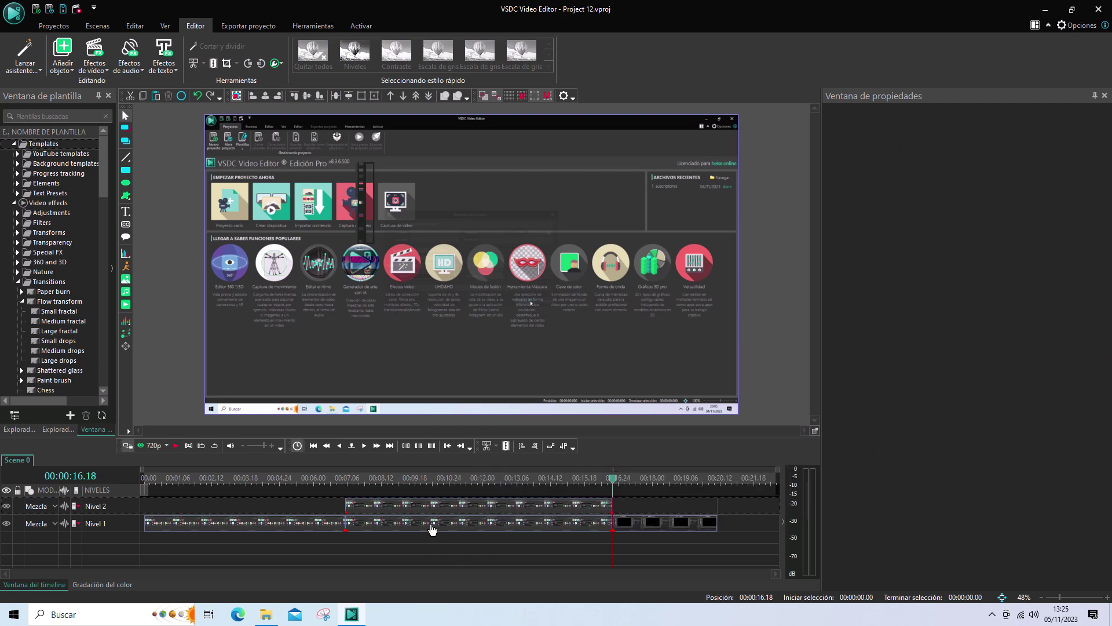
left_click(432, 529)
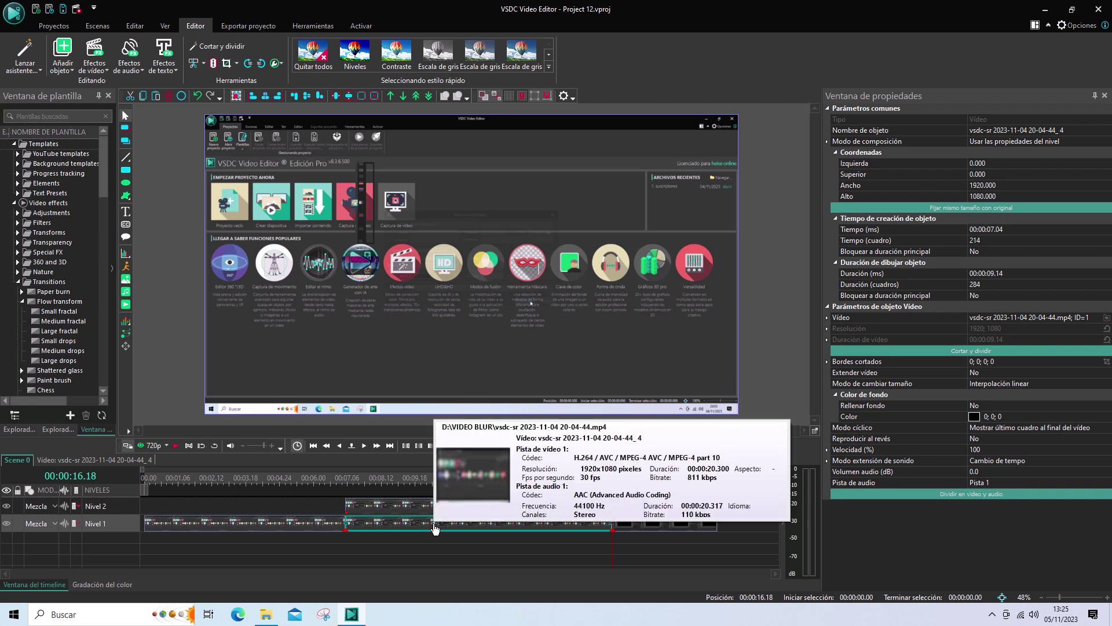
left_click(439, 538)
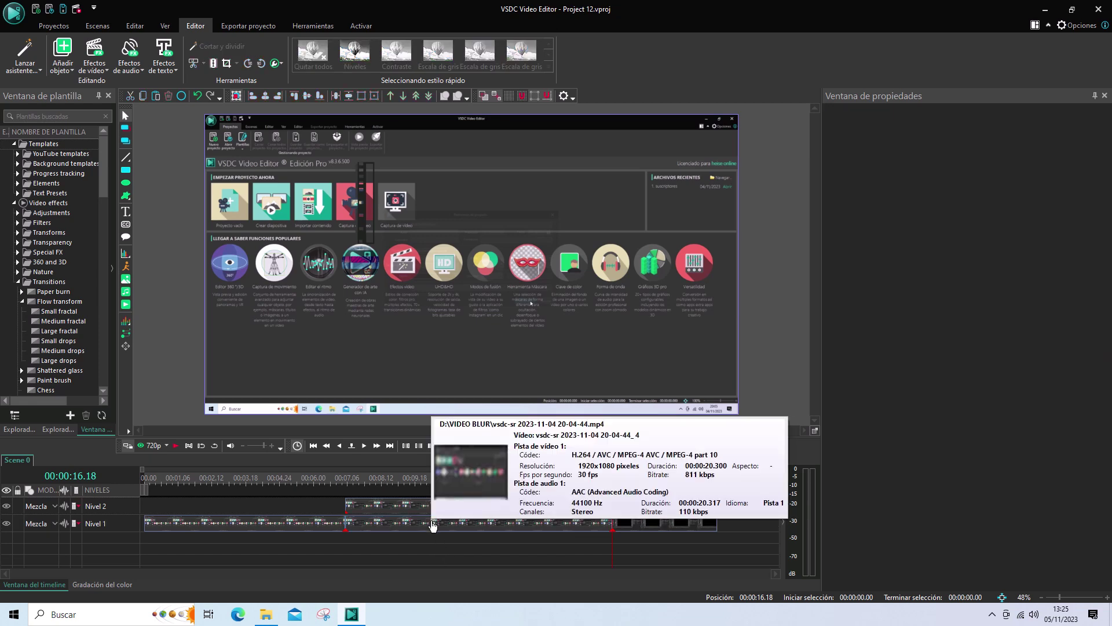
double_click(431, 524)
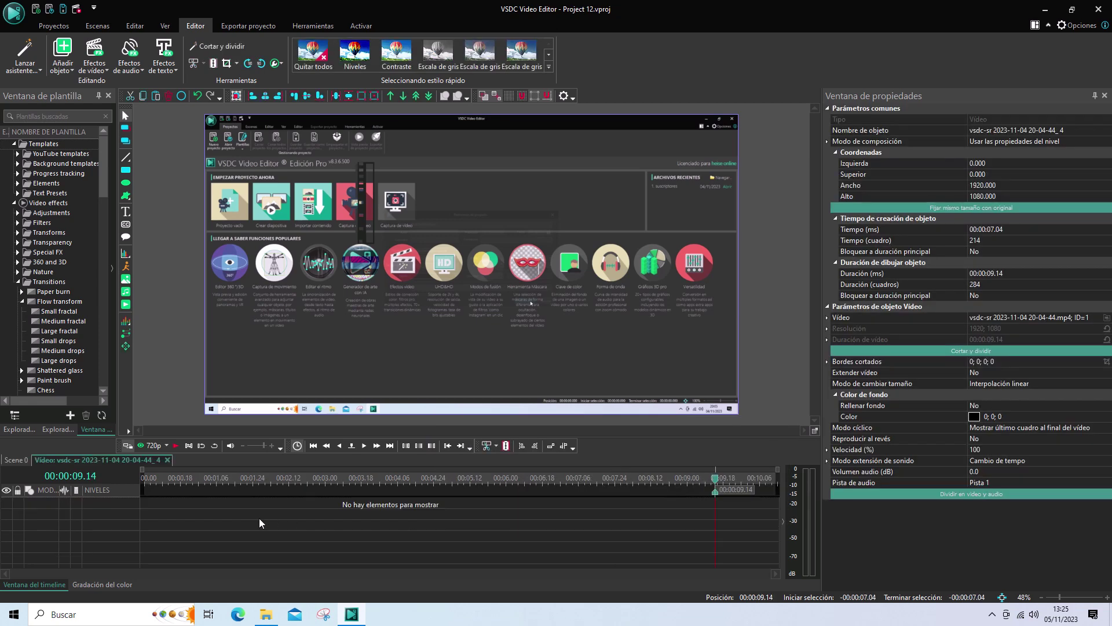
left_click(107, 72)
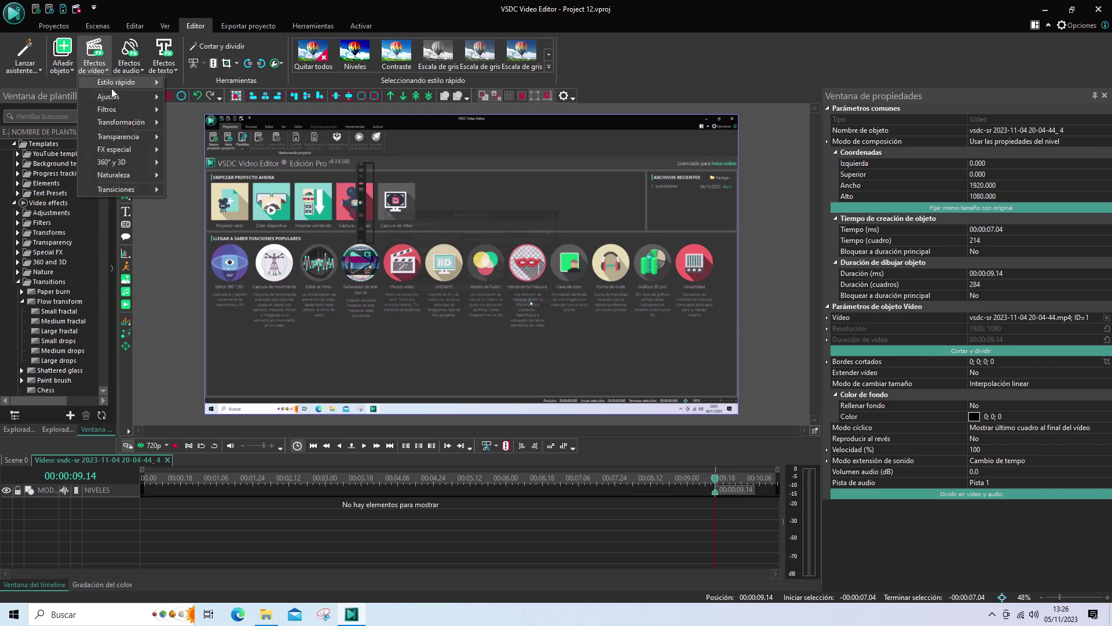
mouse_move(122, 112)
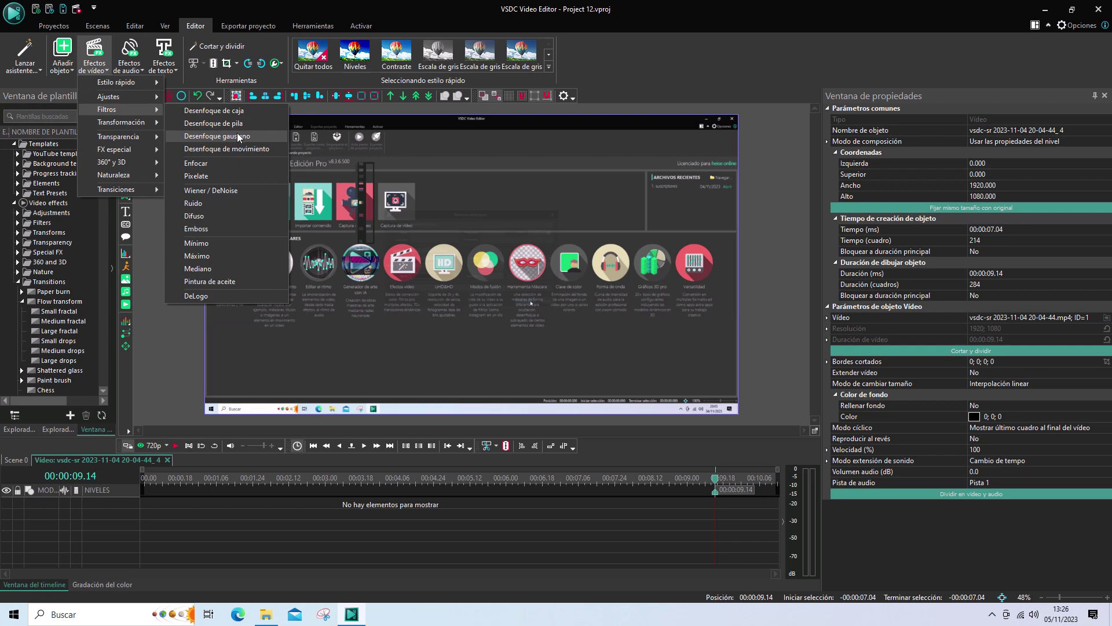
left_click(239, 138)
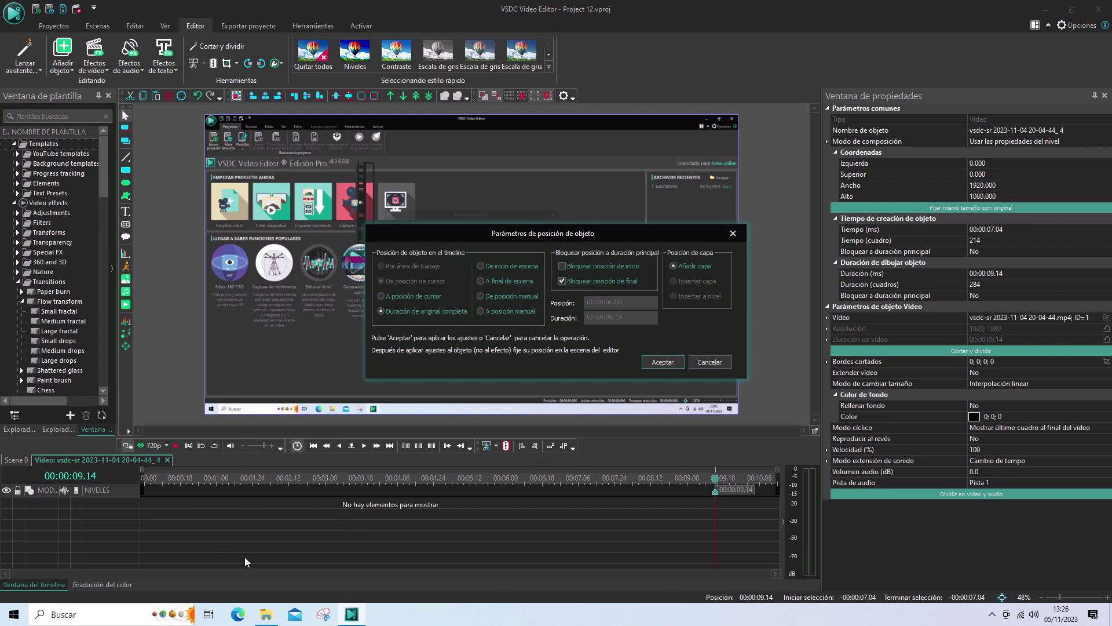
left_click(661, 362)
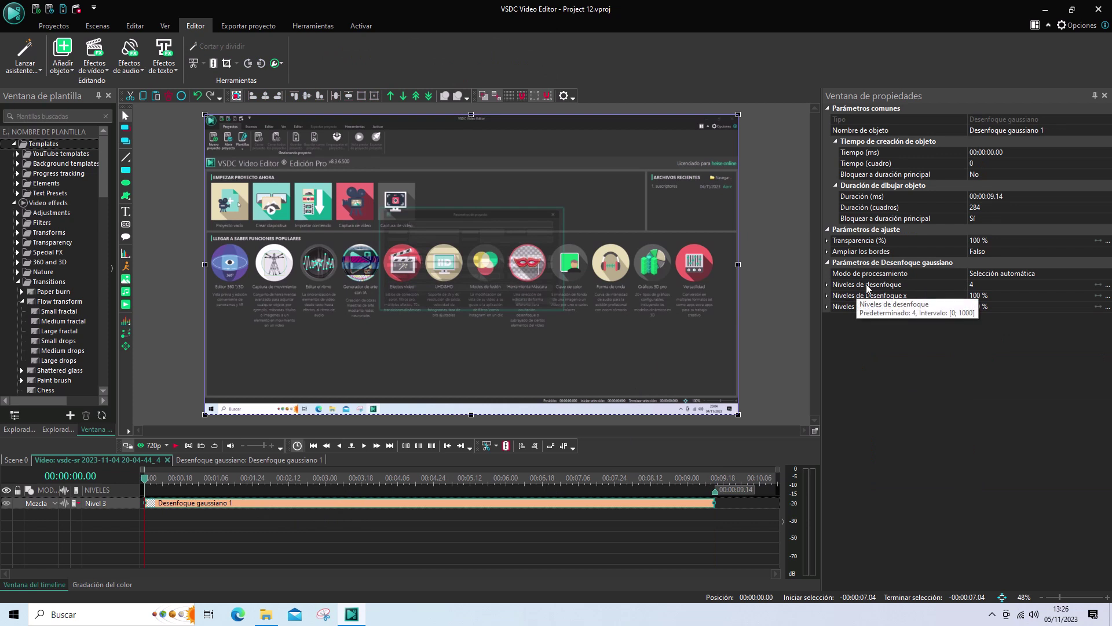
Step: Set the blur levels (Niveles de desenfoque) of the Gaussian blur effect to 18
left_click(827, 285)
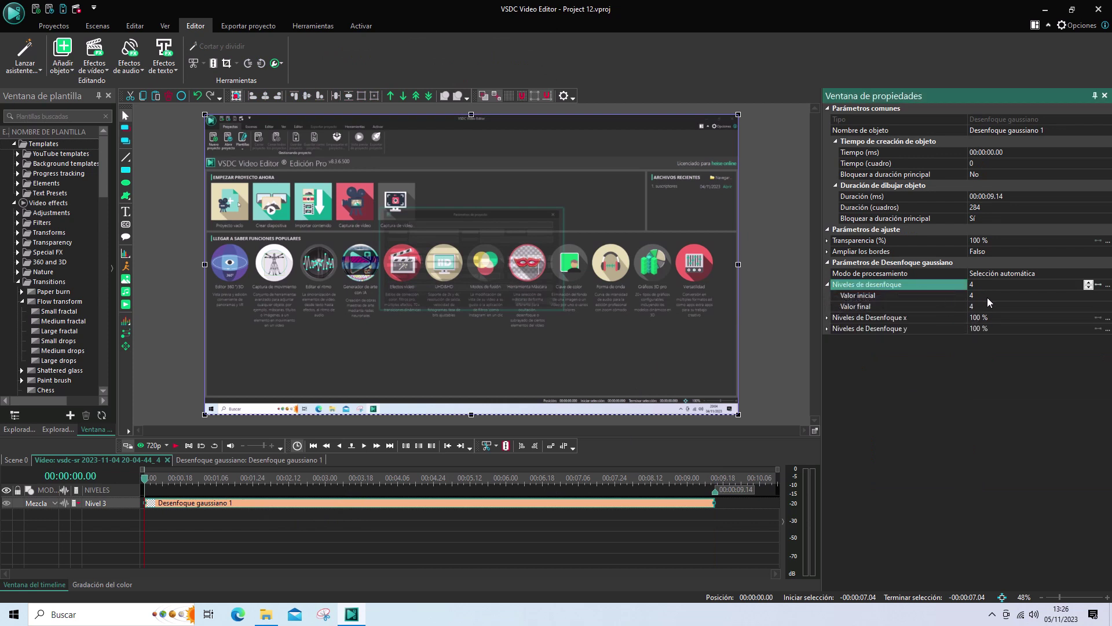
left_click(827, 285)
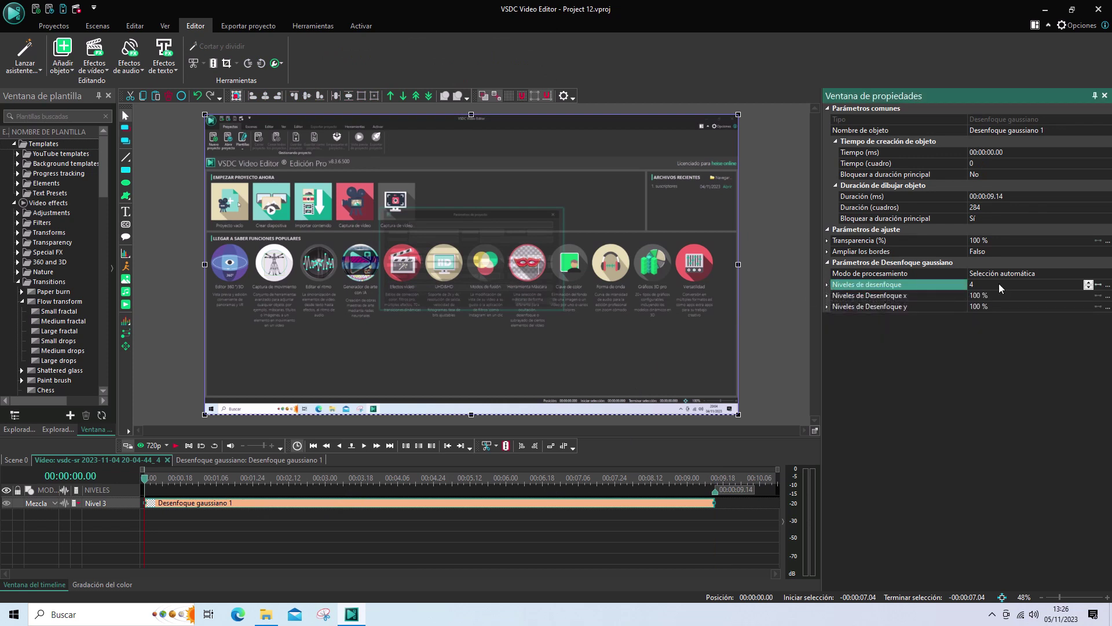
double_click(1000, 285)
type("1")
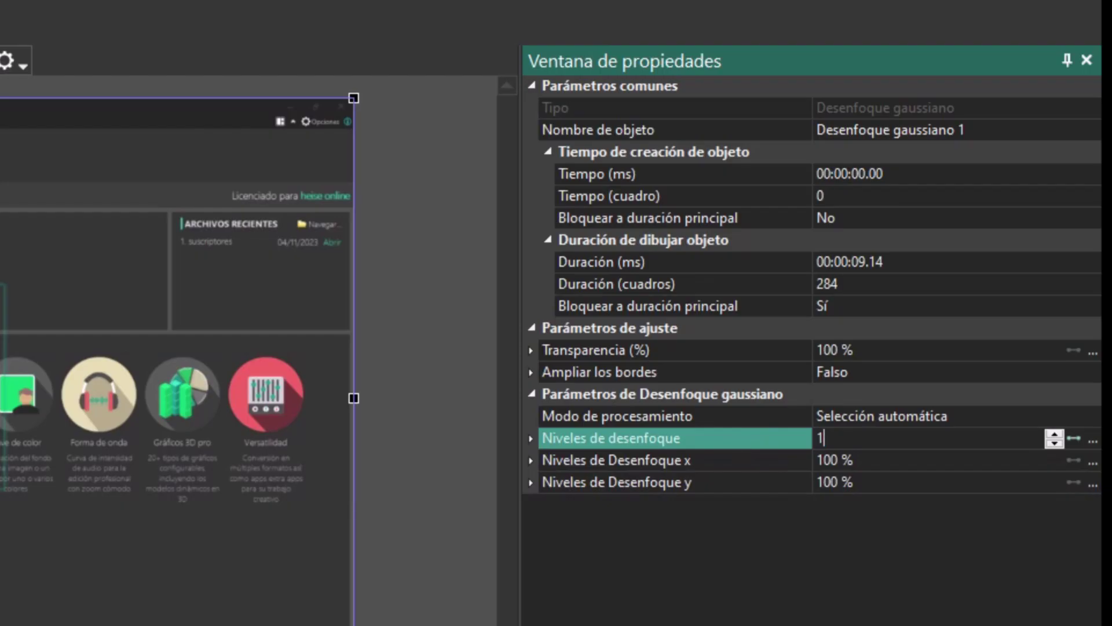
type("8")
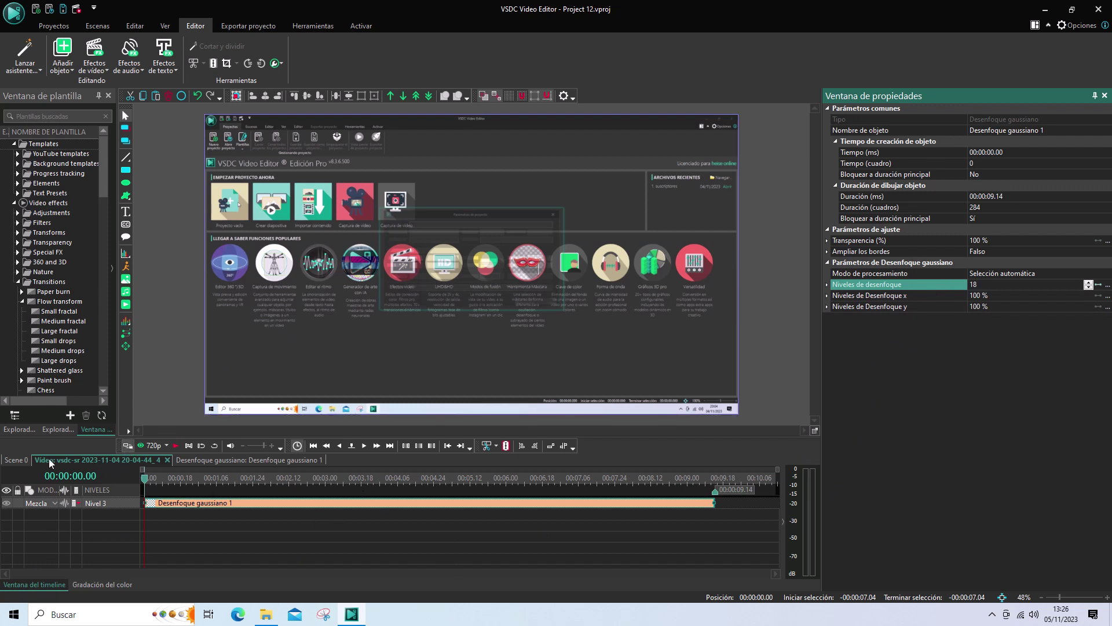
Step: Open the Nivel 2 segment from the main scene and draw a full-duration rectangle of about 673 by 375 px over the project settings dialog
left_click(15, 461)
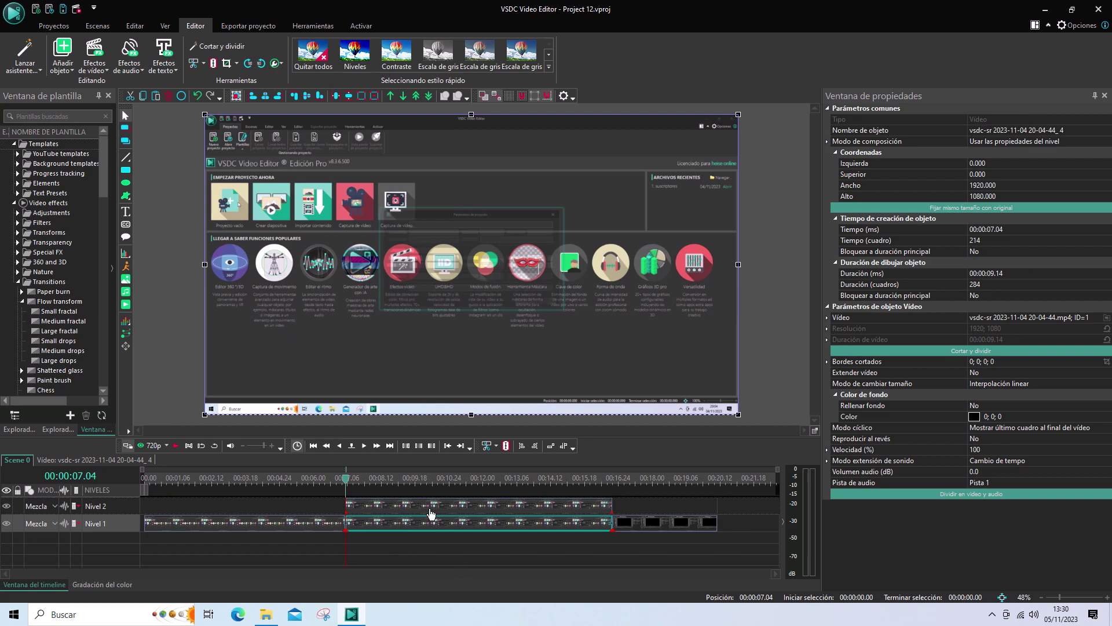
mouse_move(416, 512)
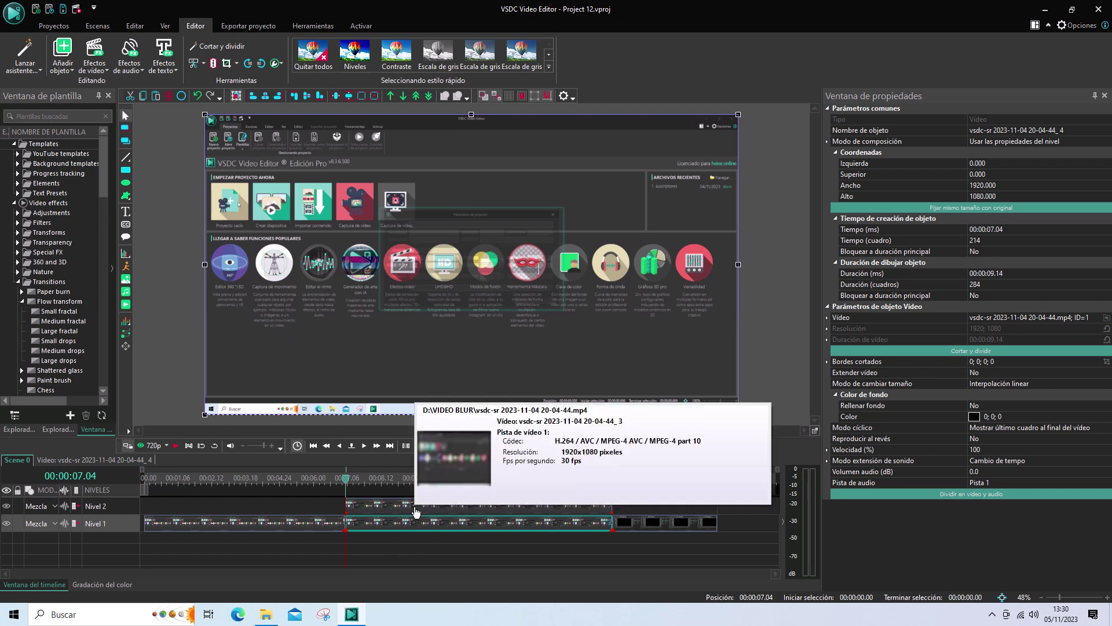
double_click(382, 507)
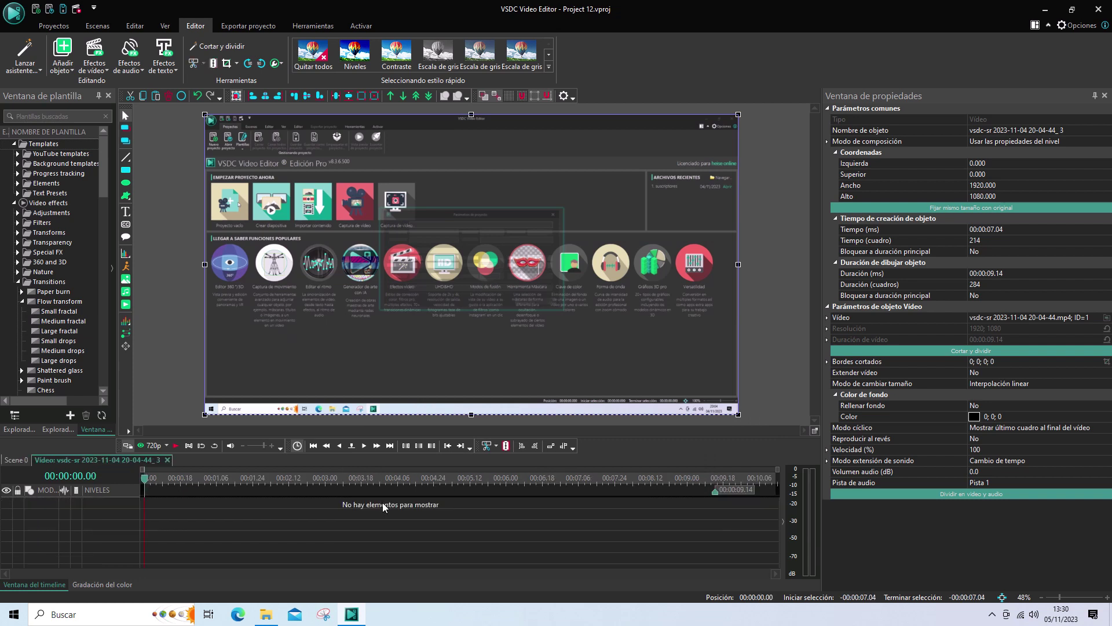
left_click(128, 173)
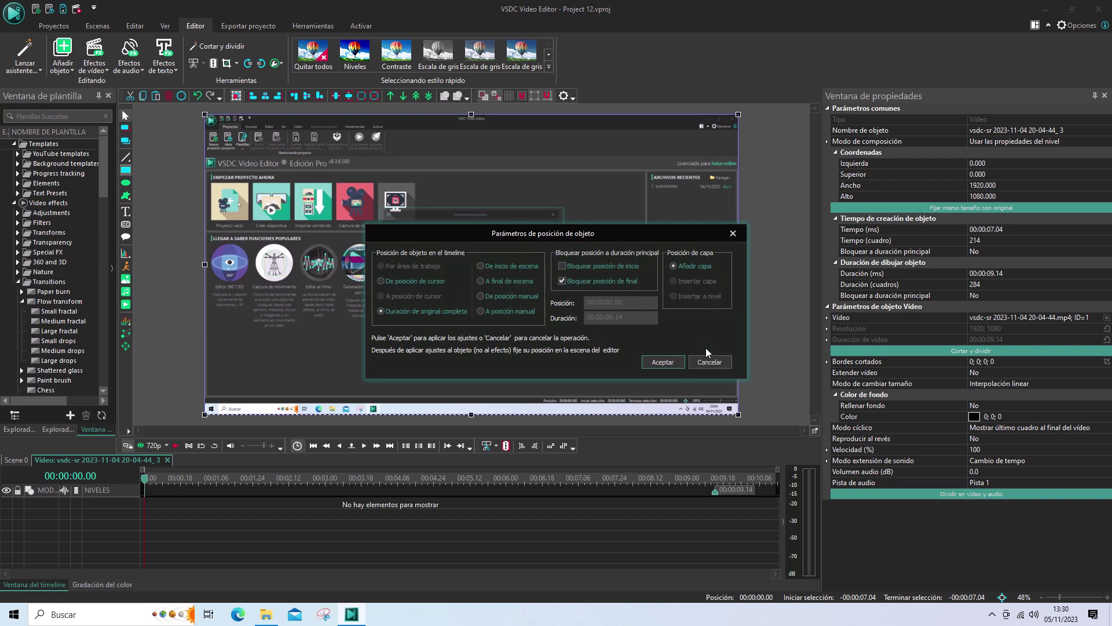
left_click(662, 362)
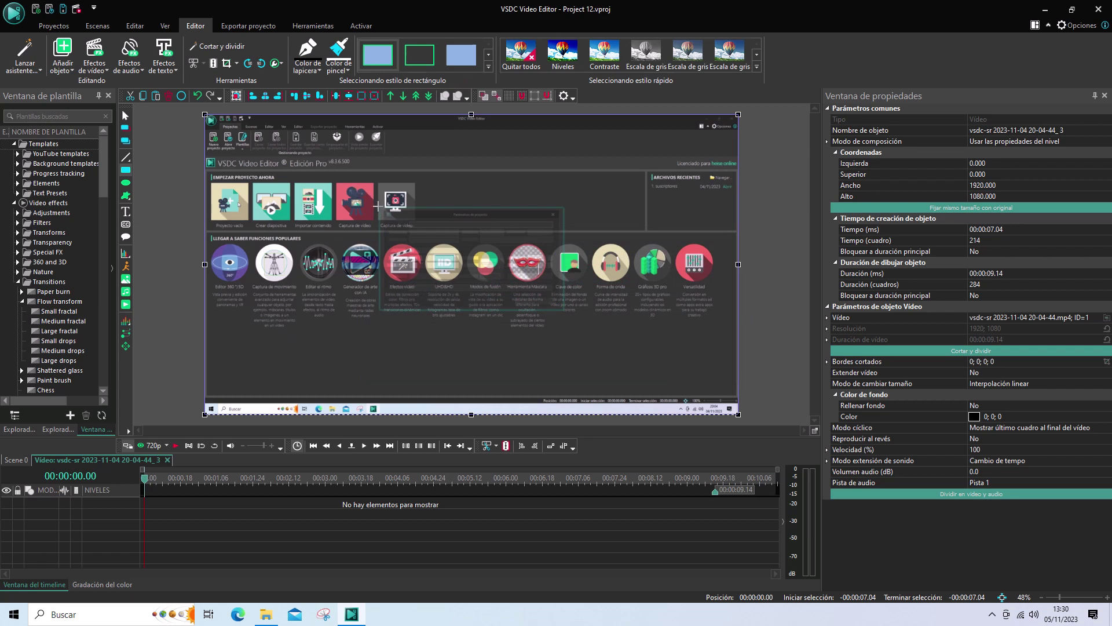
mouse_move(378, 206)
left_mouse_down()
mouse_move(405, 238)
mouse_move(530, 278)
mouse_move(566, 274)
mouse_move(566, 287)
left_mouse_up()
left_click_drag(471, 285, 473, 311)
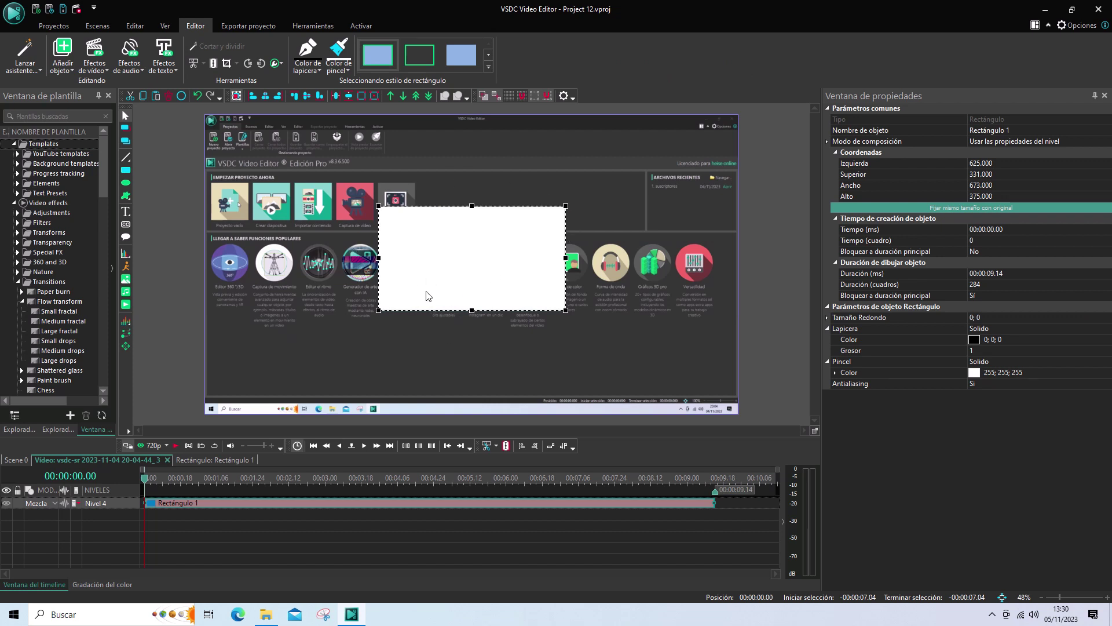
Step: Set the rectangle's brush (Pincel) fill color to black (0; 0; 0)
left_click(974, 376)
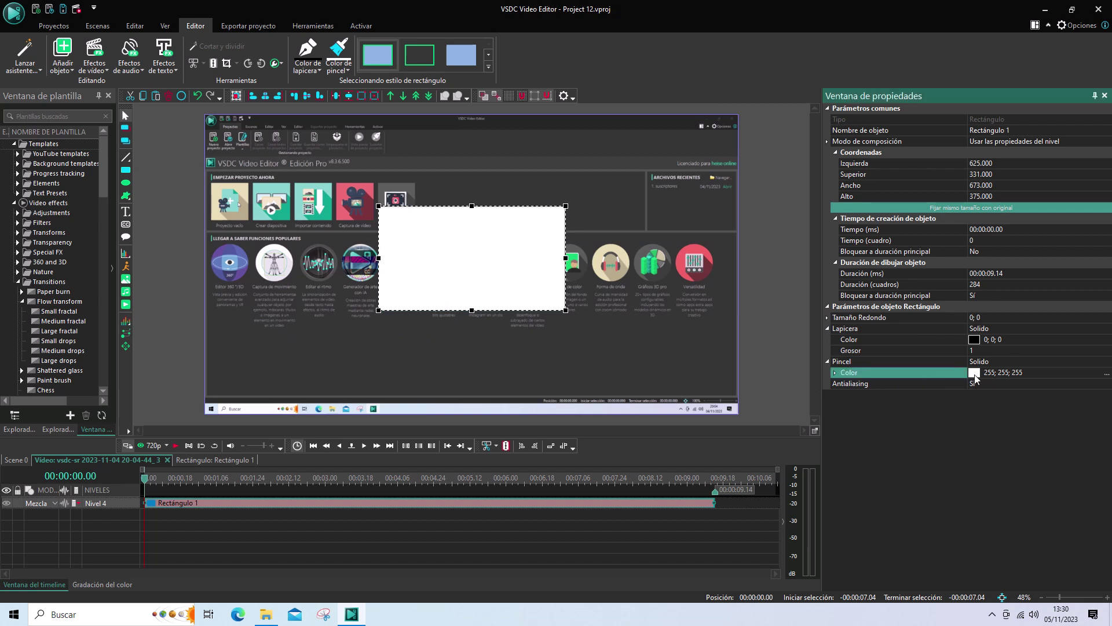
left_click(1106, 373)
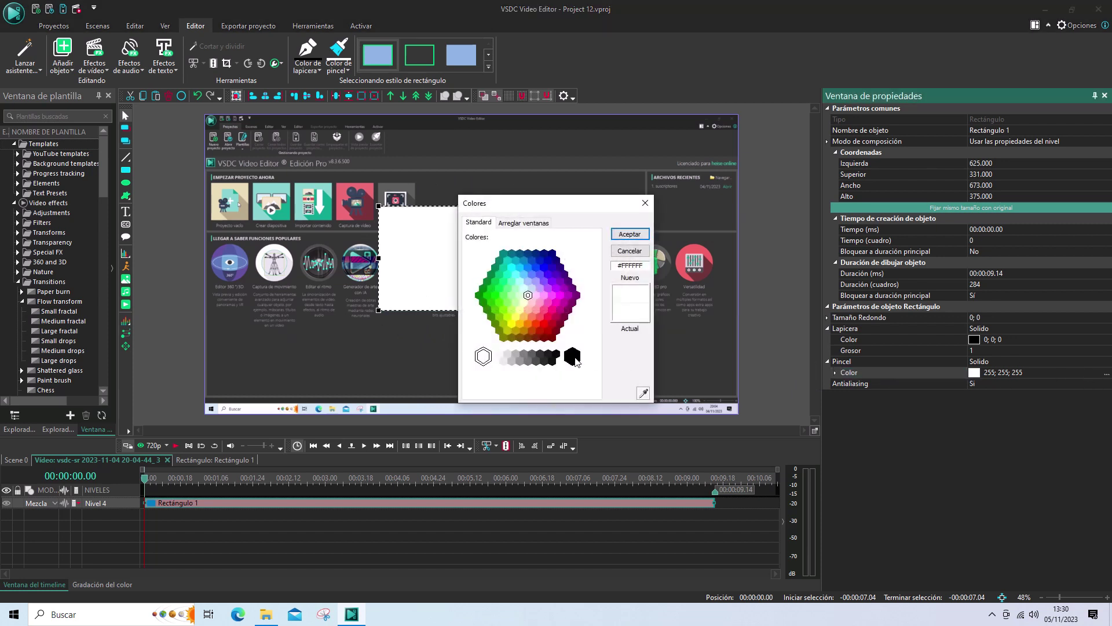
left_click(572, 357)
left_click(630, 234)
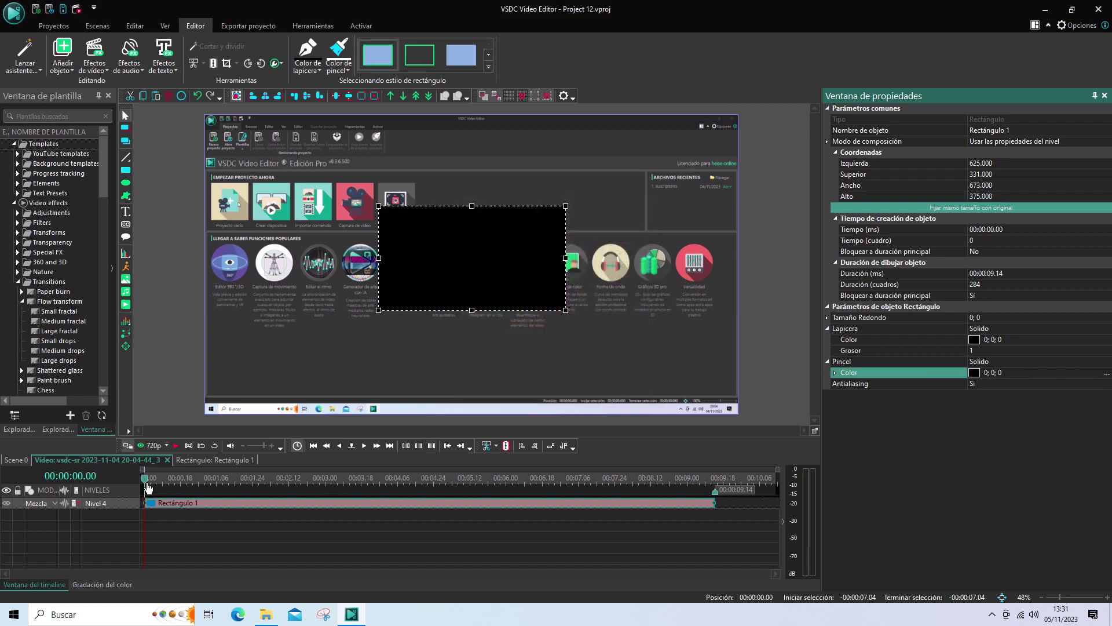
Step: Set the rectangle layer's blending mode to inverted mask (Máscara invertida) and preview the frame at 00:00:01.14
left_click(54, 503)
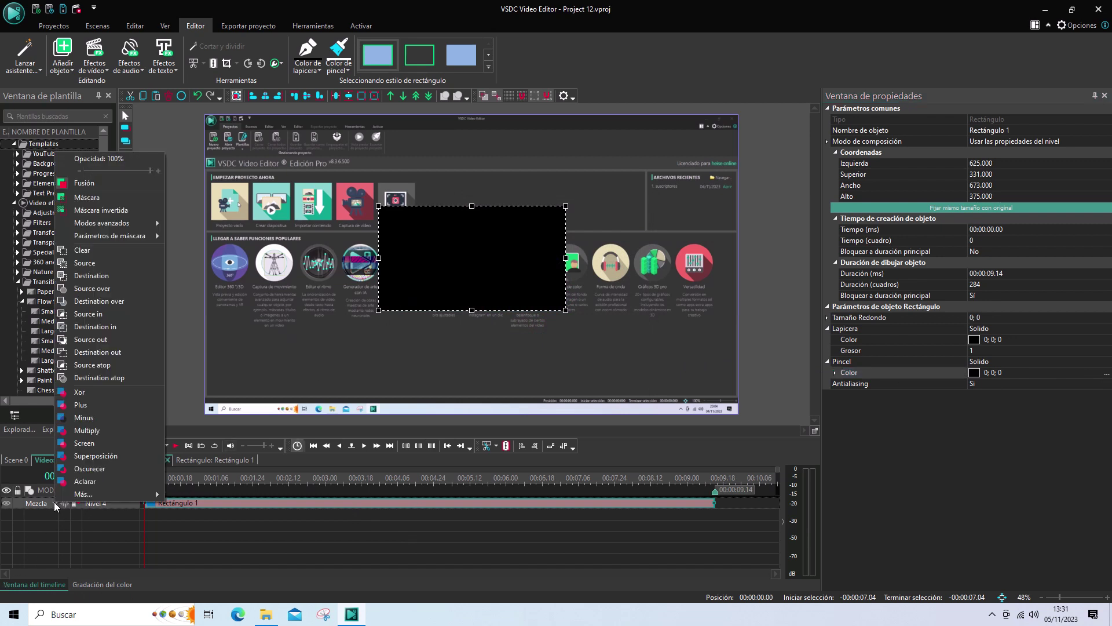
left_click(95, 210)
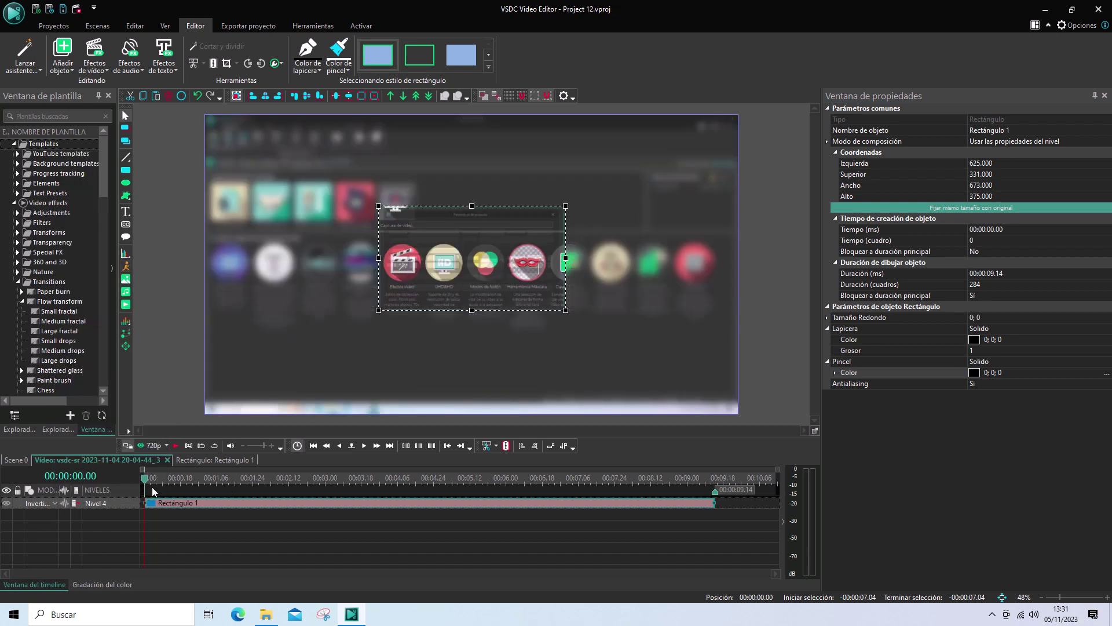
left_click(233, 480)
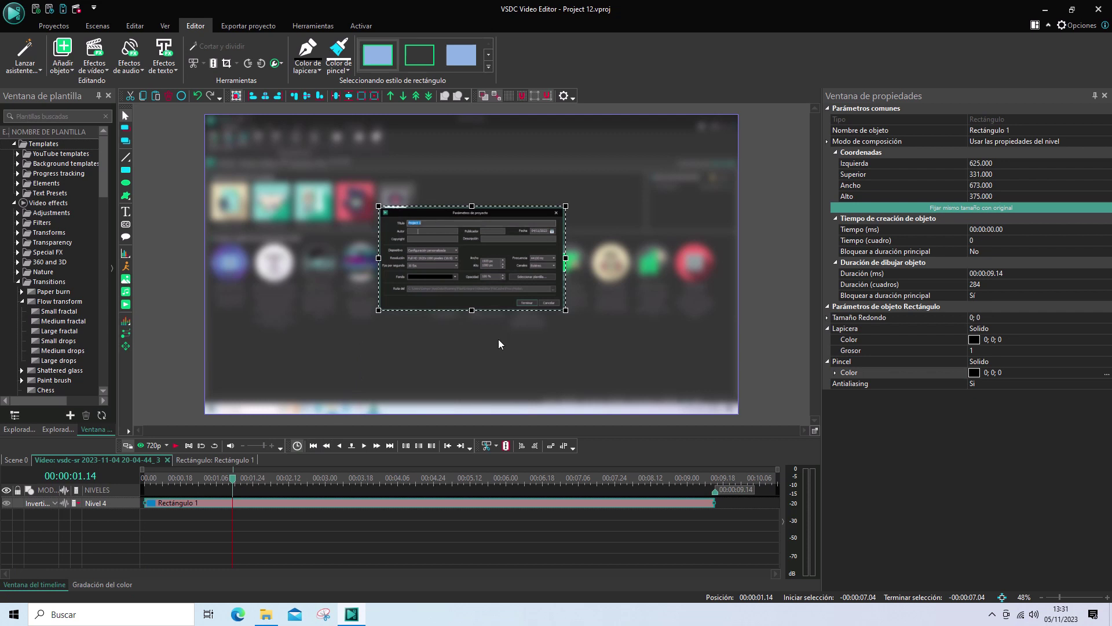
Step: Try light grey (234; 234; 234) as the mask rectangle's brush fill color
left_click(975, 373)
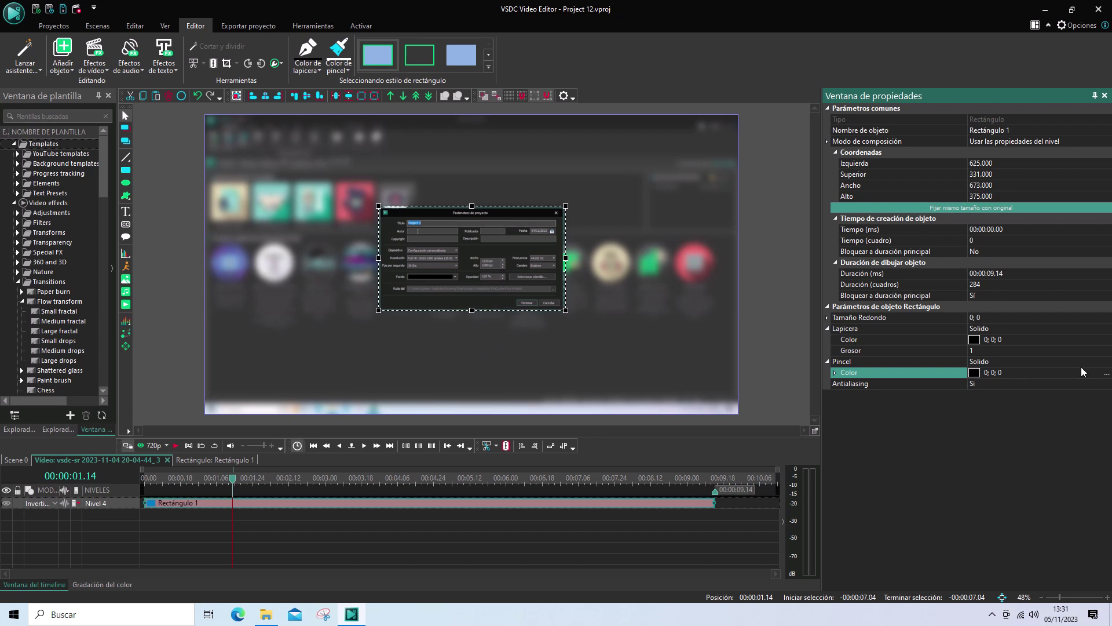
left_click(1107, 374)
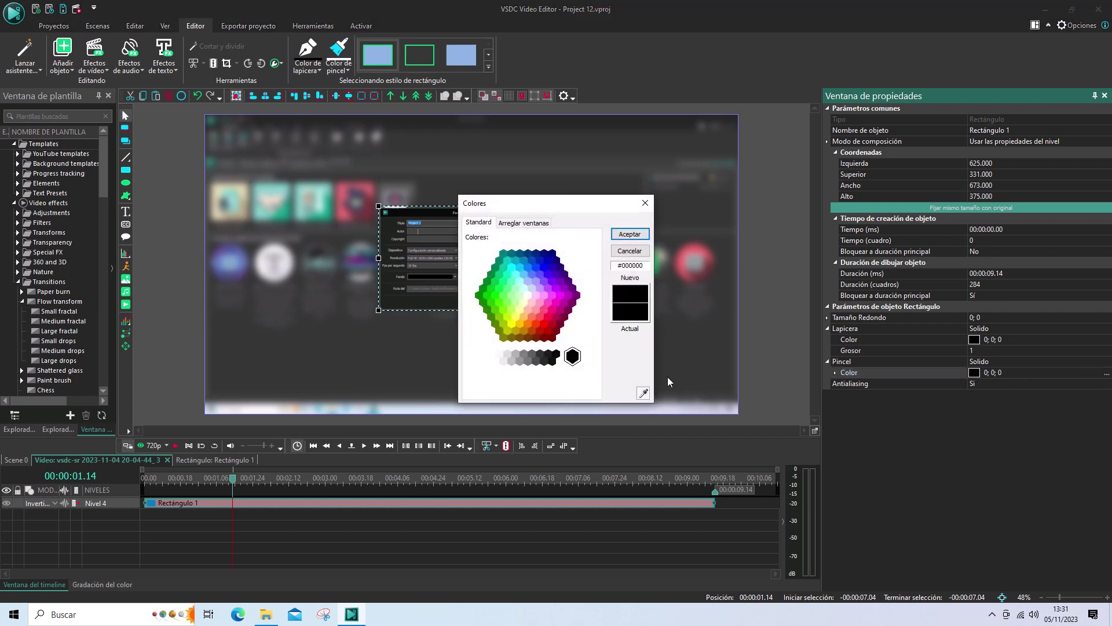
left_click(503, 360)
left_click(629, 235)
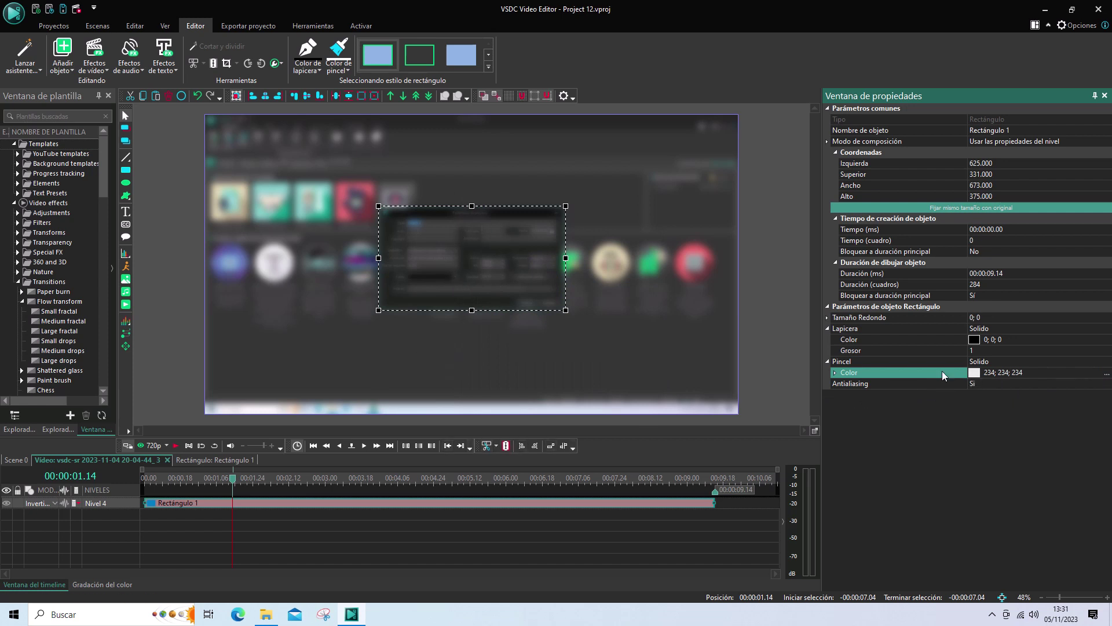
Step: Try purple (128; 0; 192) and green (0; 128; 84) as the mask rectangle's brush fill color
left_click(1107, 374)
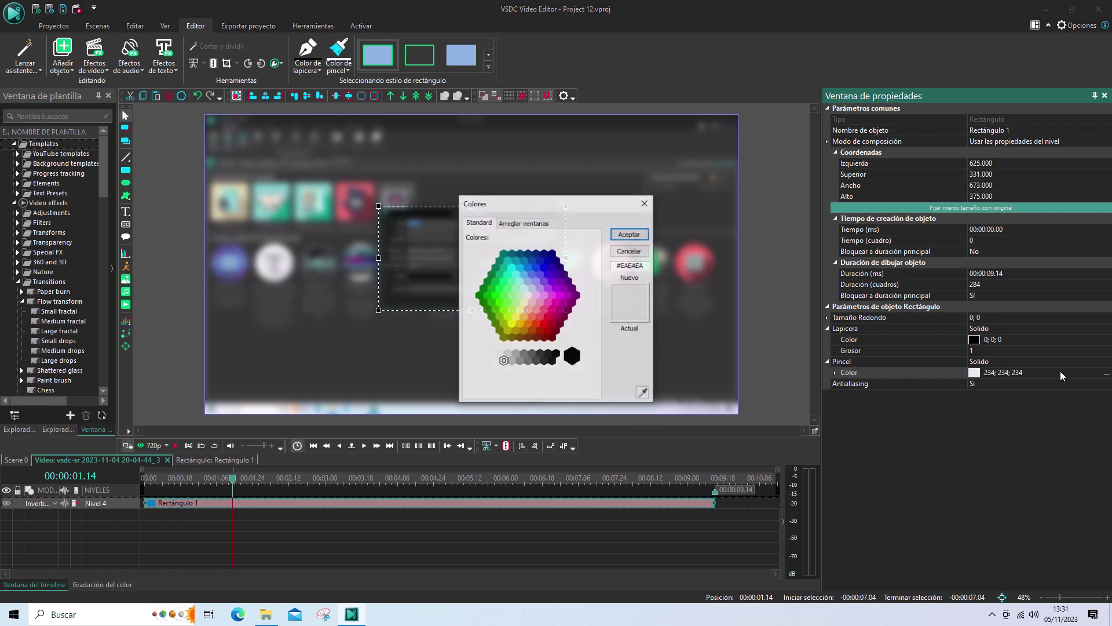
left_click(560, 282)
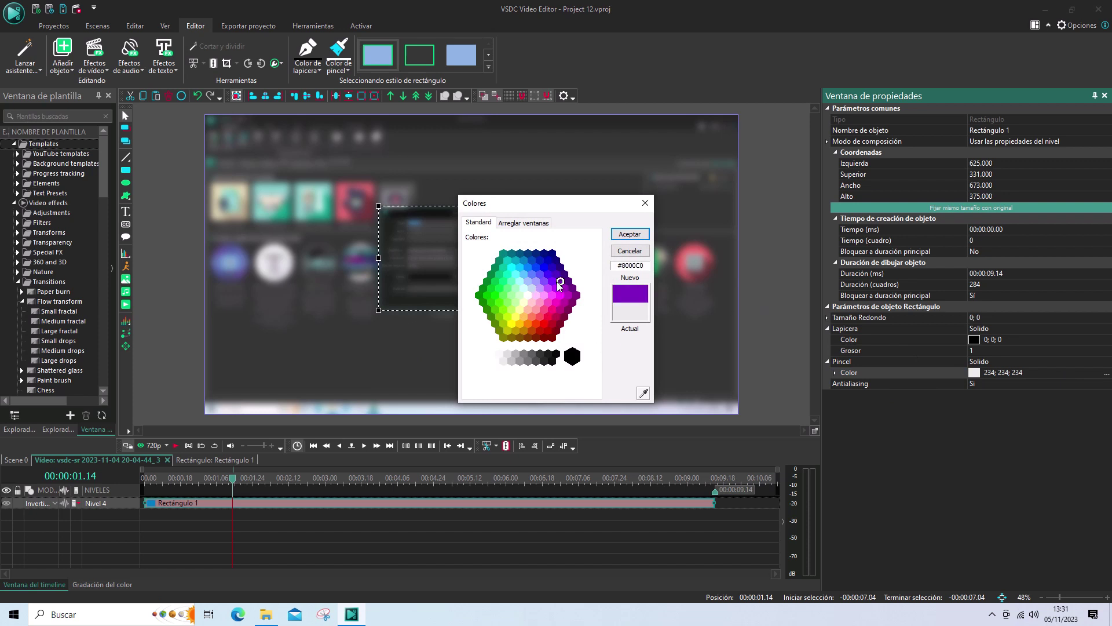
left_click(630, 235)
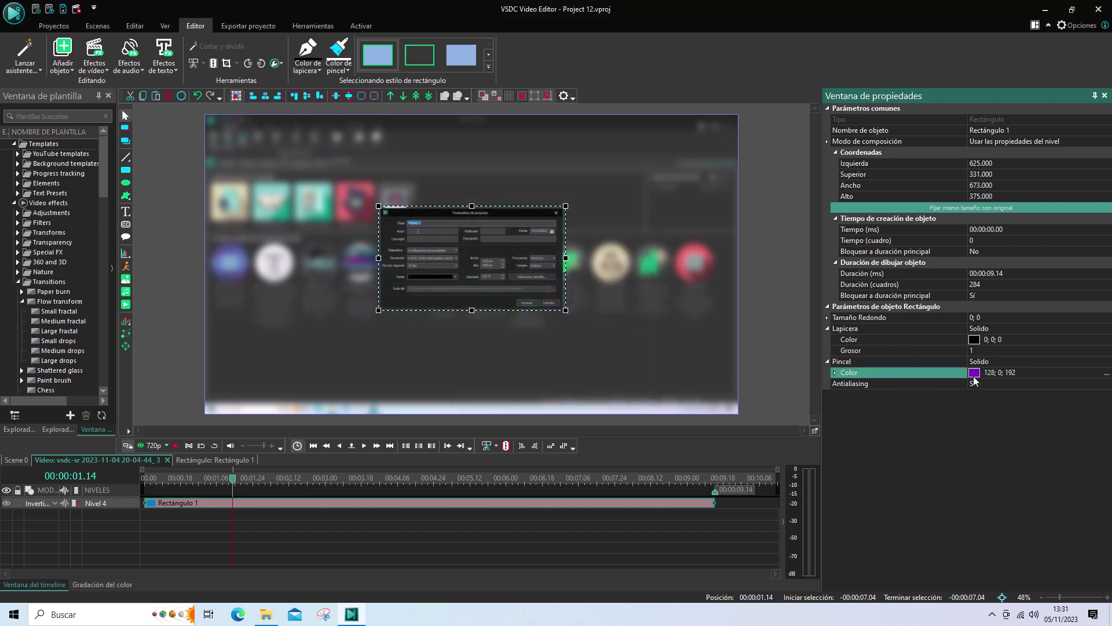
left_click(1107, 374)
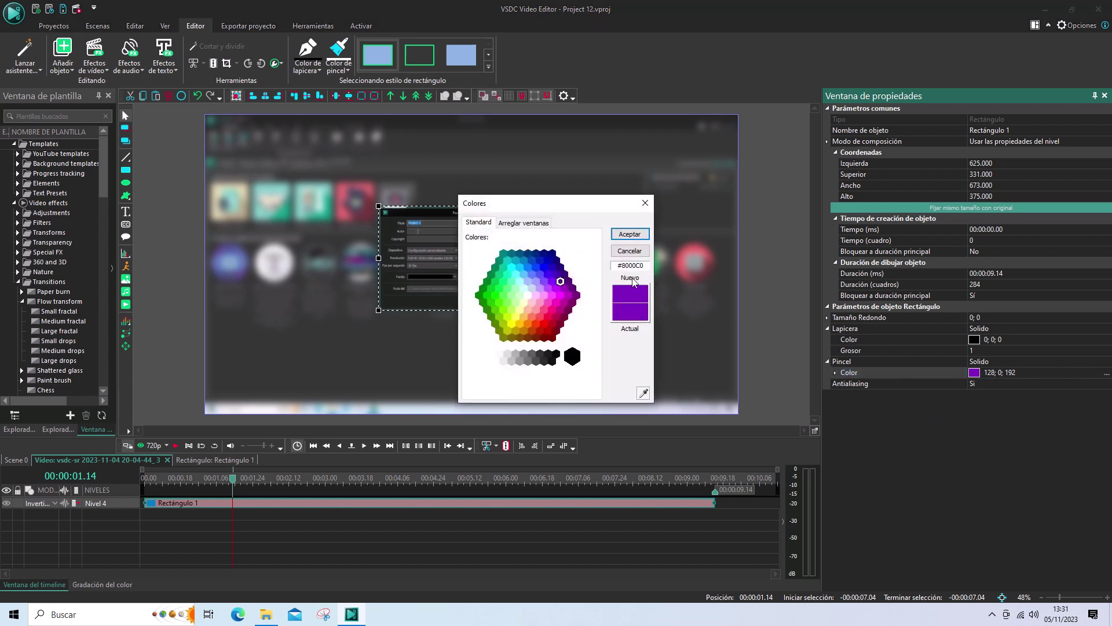
left_click(494, 273)
left_click(629, 234)
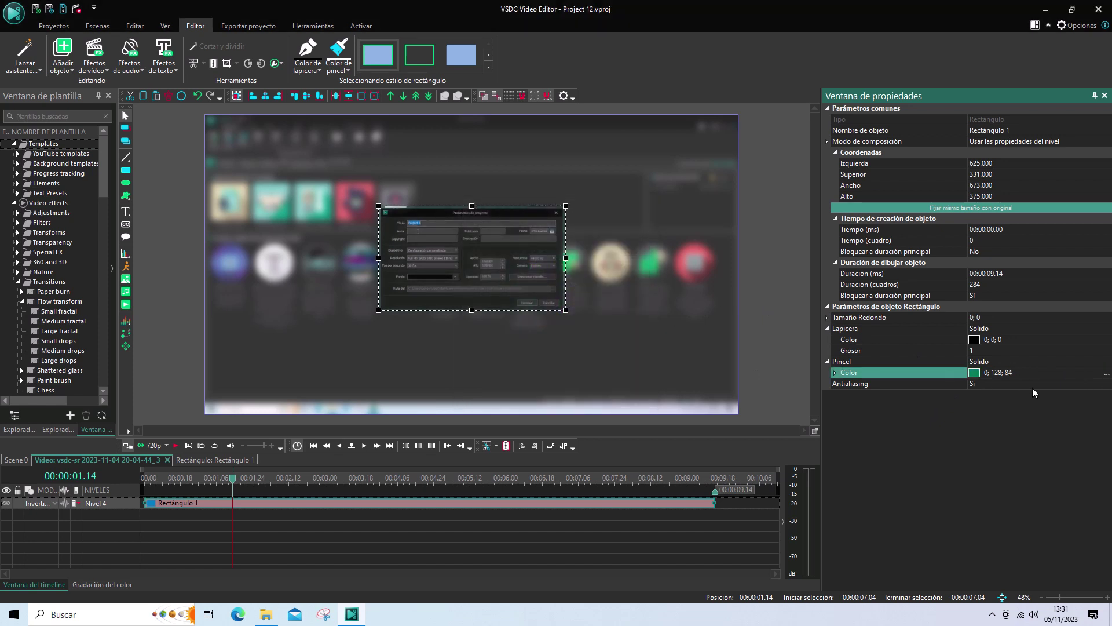
Step: Restore the mask rectangle's brush fill color to black (0; 0; 0)
left_click(1107, 373)
left_click(572, 357)
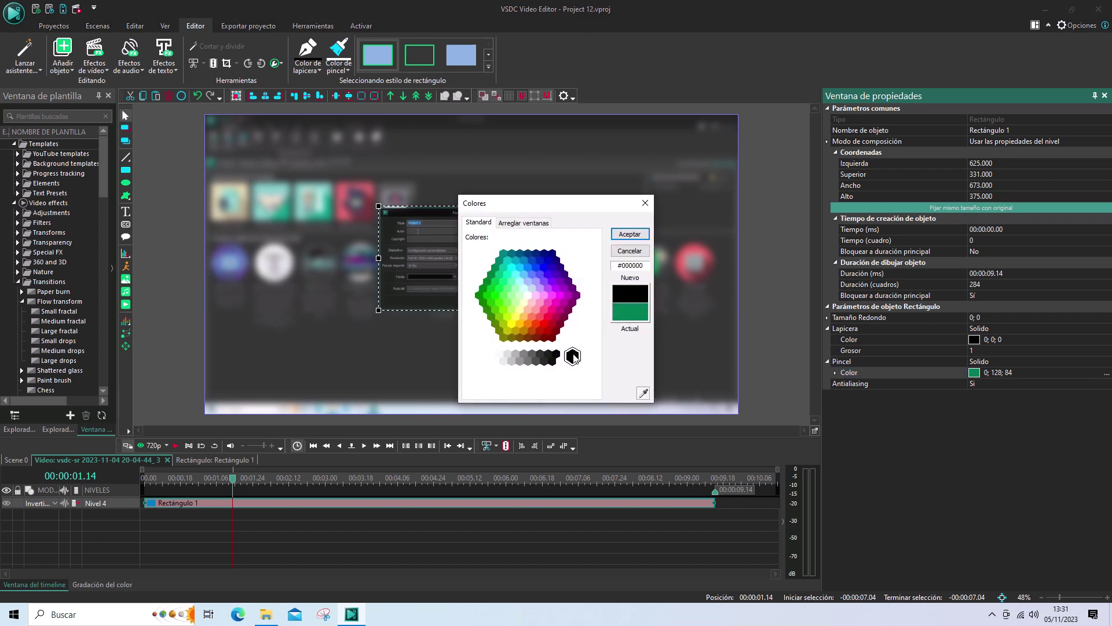
left_click(629, 234)
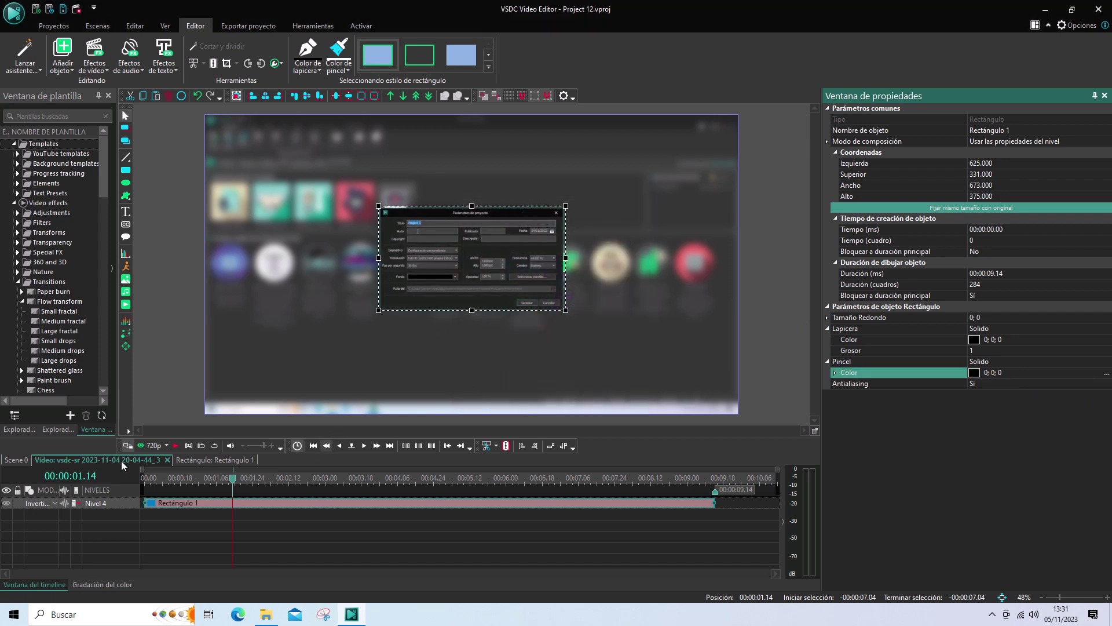
Step: Return to the main scene and export the project for PC as an AVI video with the H.264 / AVC Hardware Accelerated profile
left_click(25, 460)
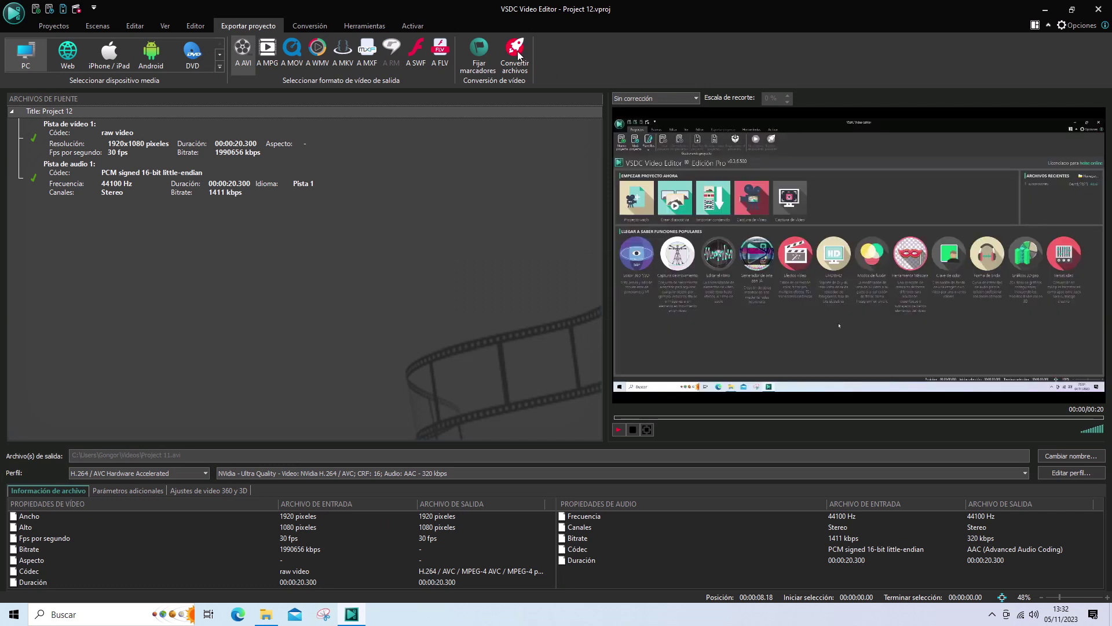
left_click(514, 55)
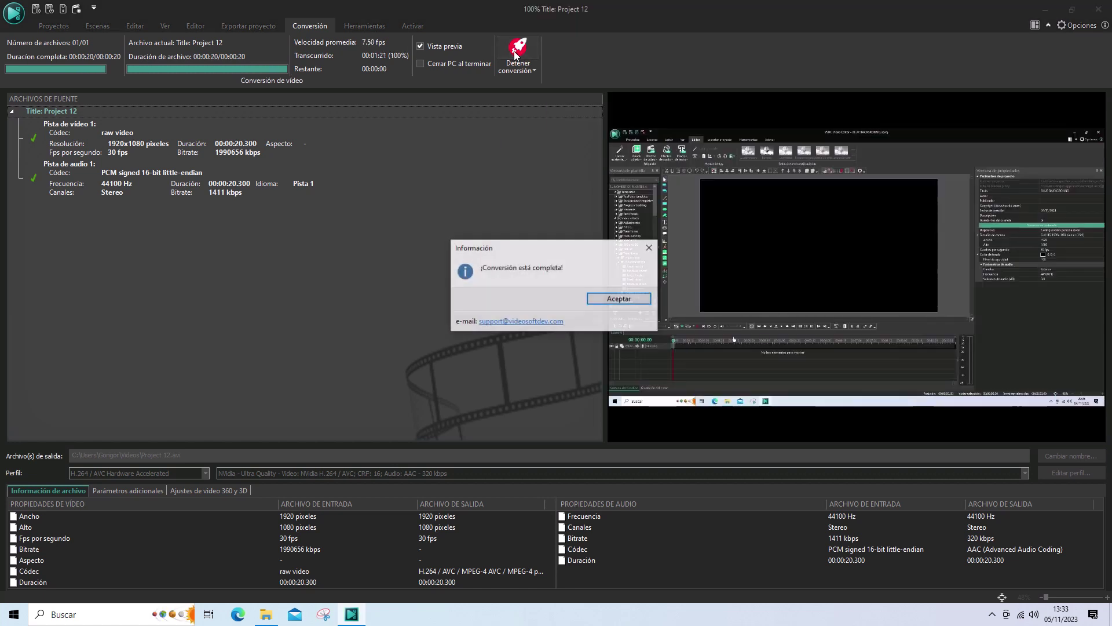
left_click(597, 300)
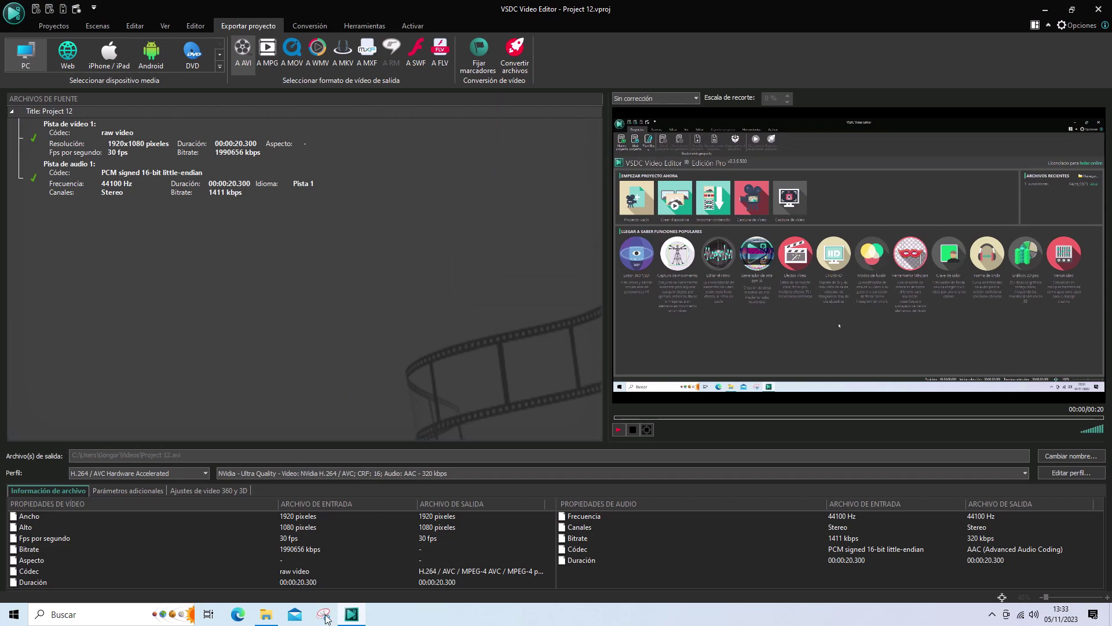
Step: Switch to File Explorer, play the exported Project 12.avi from the Vídeos folder, and return to VSDC Video Editor
left_click(266, 614)
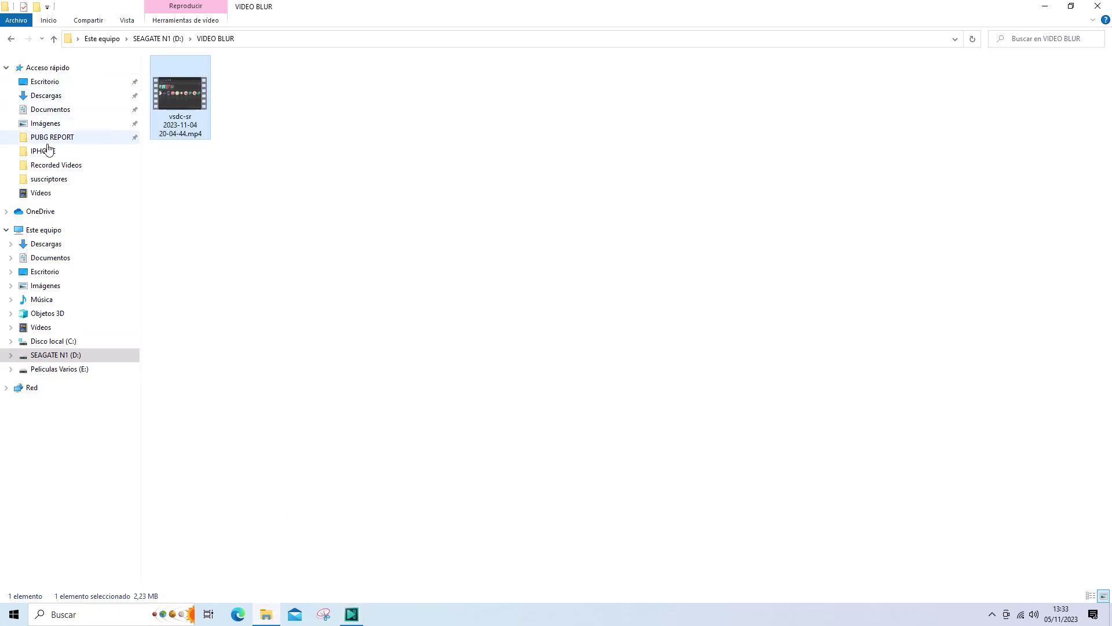
left_click(63, 193)
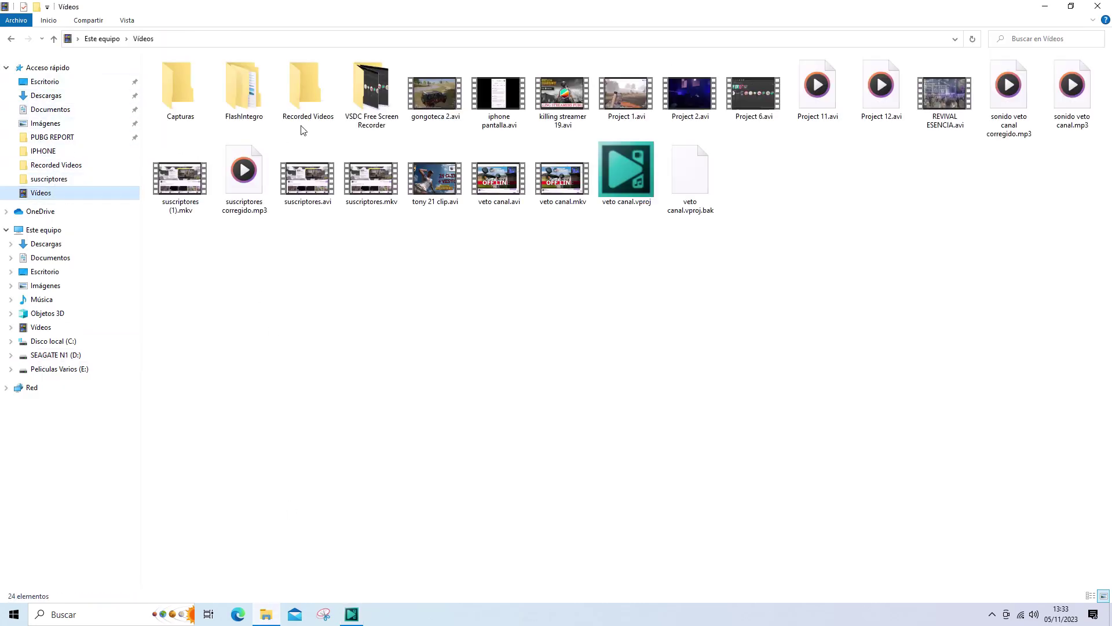
left_click(382, 111)
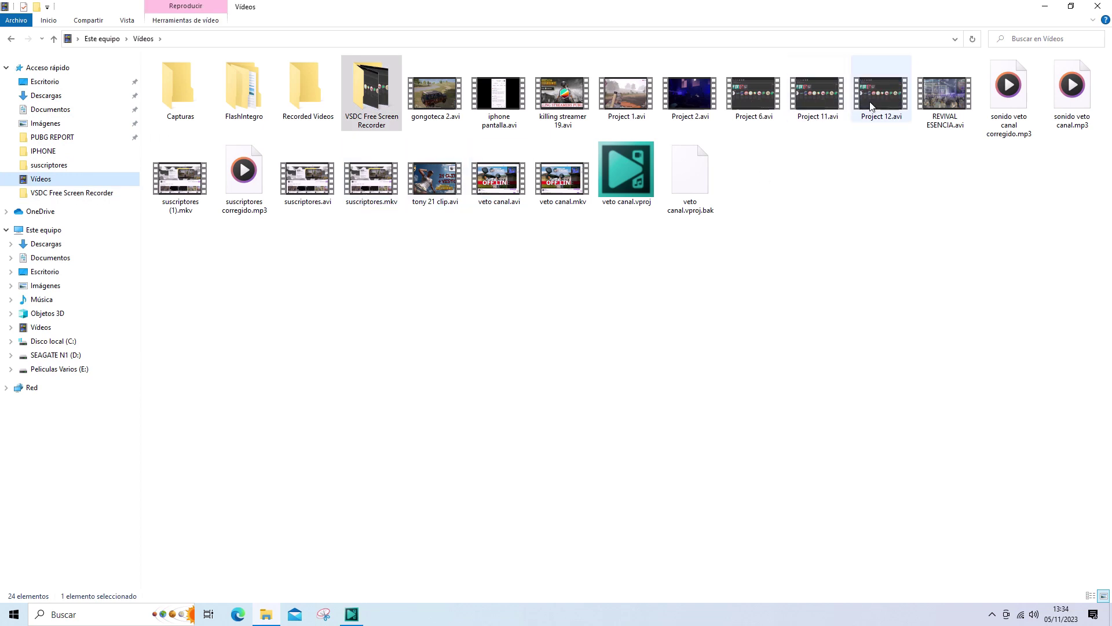
double_click(871, 106)
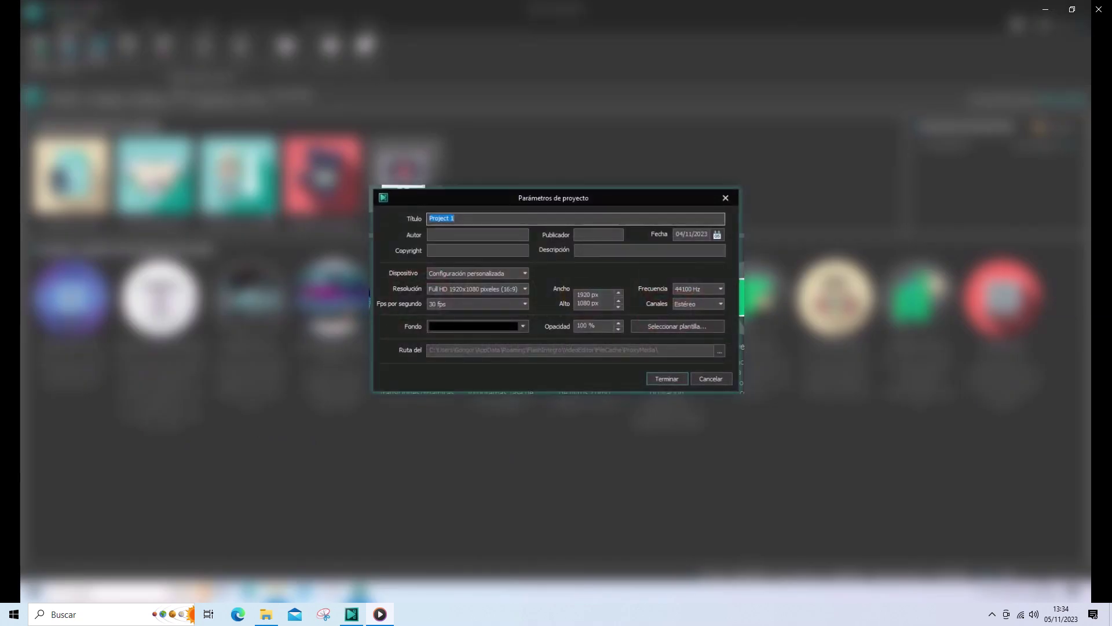
mouse_move(582, 106)
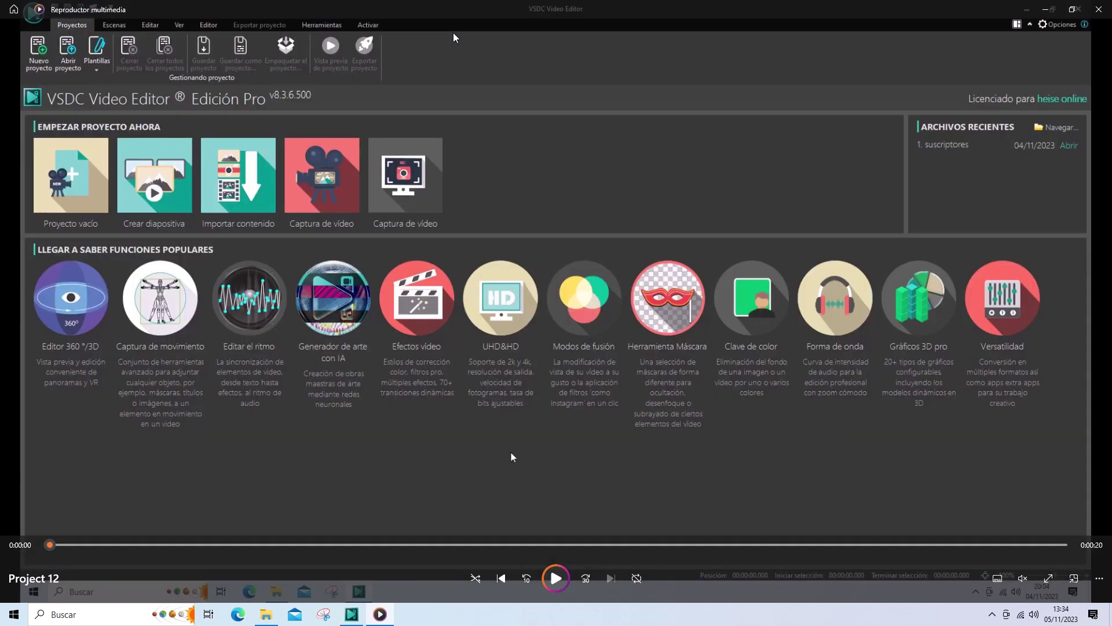
left_click(1099, 9)
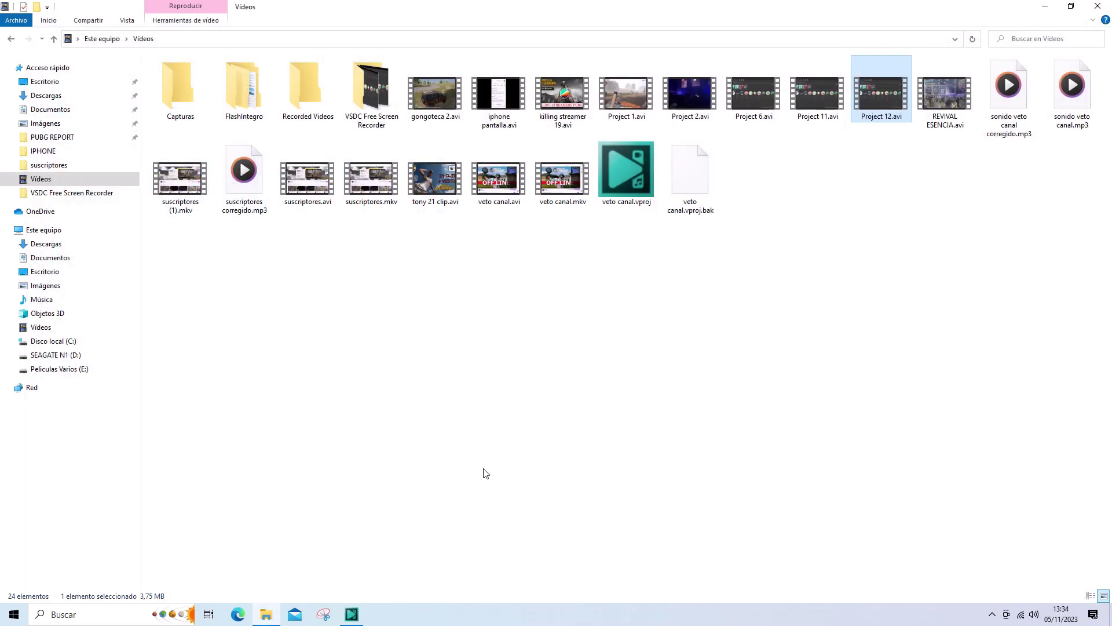
left_click(353, 615)
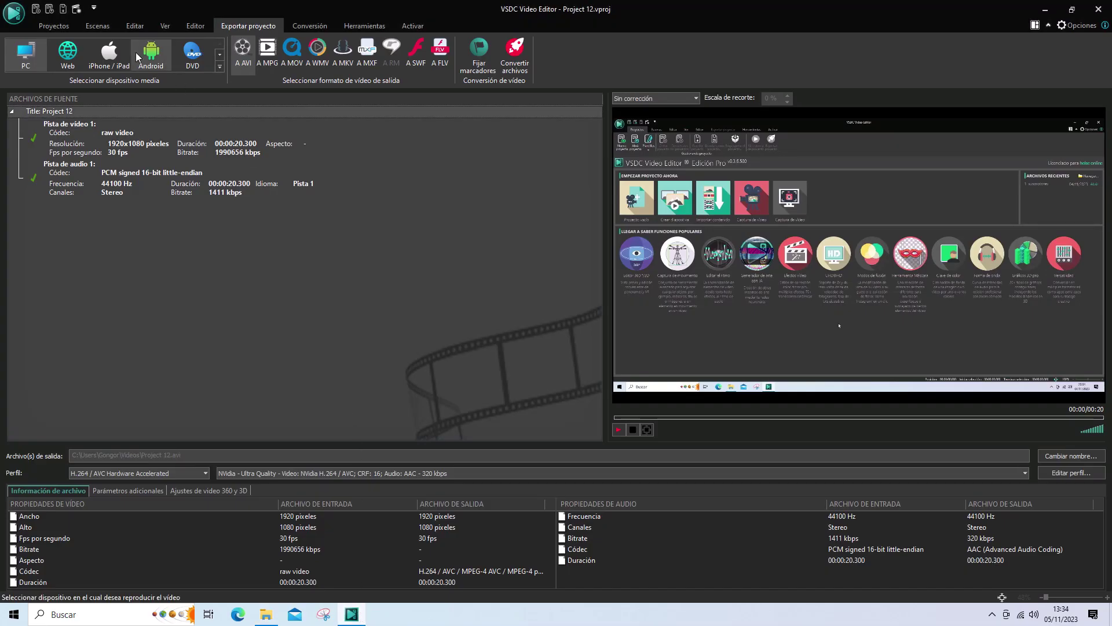